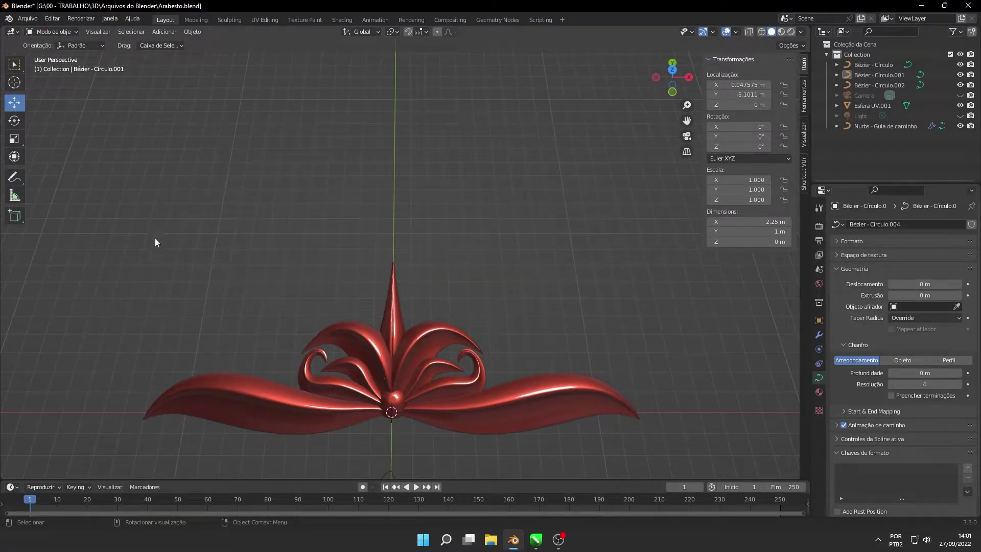
# Export the red arabesque from Blender as Arabesto.stl into the Downloads folder.
pyautogui.moveTo(212, 298)
pyautogui.mouseDown(button='middle')
pyautogui.moveTo(260, 254)
pyautogui.moveTo(211, 258)
pyautogui.moveTo(215, 268)
pyautogui.mouseUp(button='middle')
pyautogui.click(21, 22)
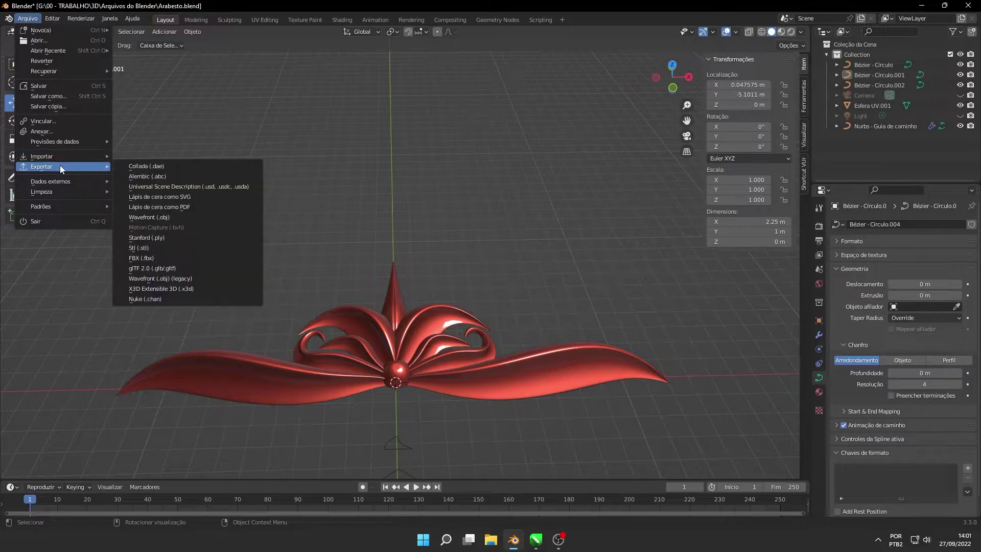
pyautogui.moveTo(42, 167)
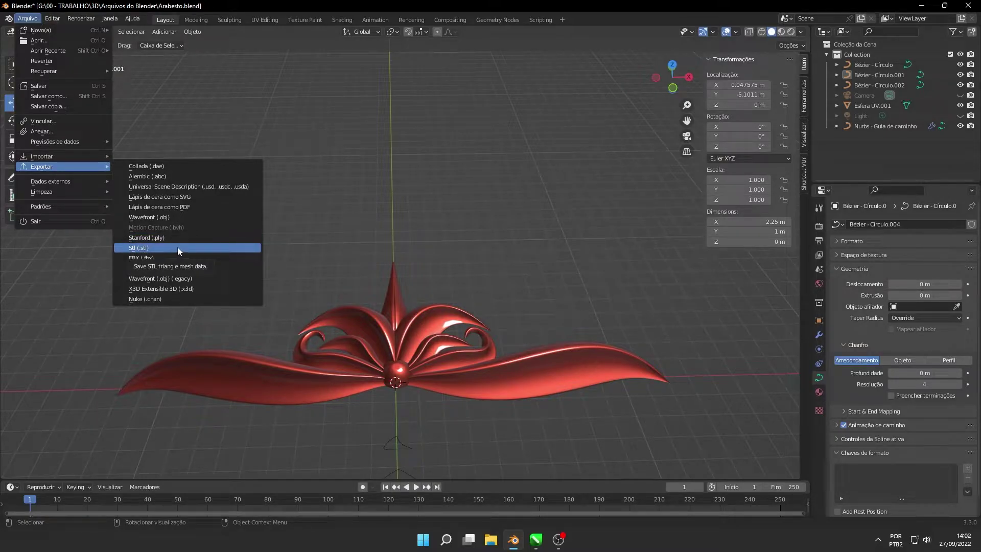
pyautogui.click(178, 248)
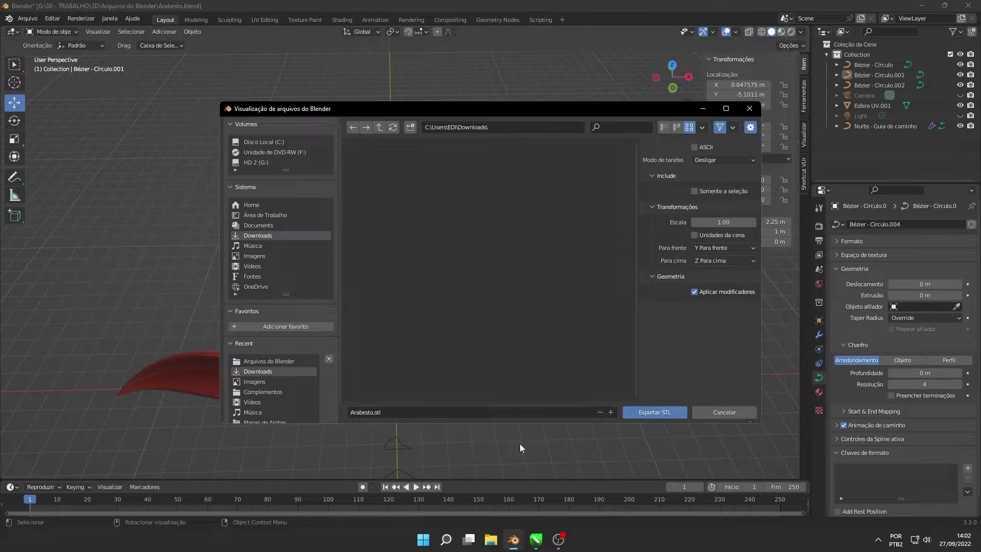
pyautogui.click(653, 414)
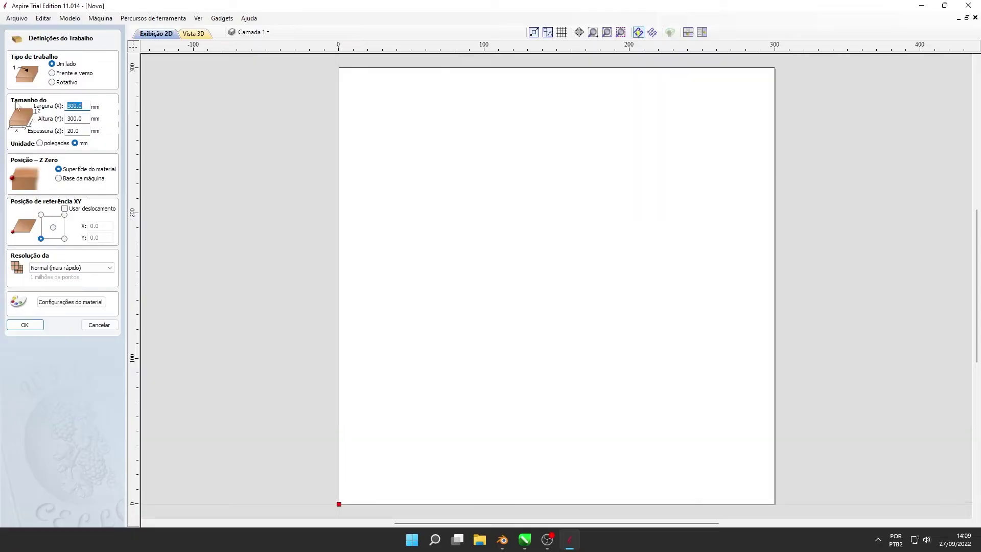
# Accept the 300 × 300 × 20 mm job and choose Arabesto.stl for 3D model import.
pyautogui.click(23, 325)
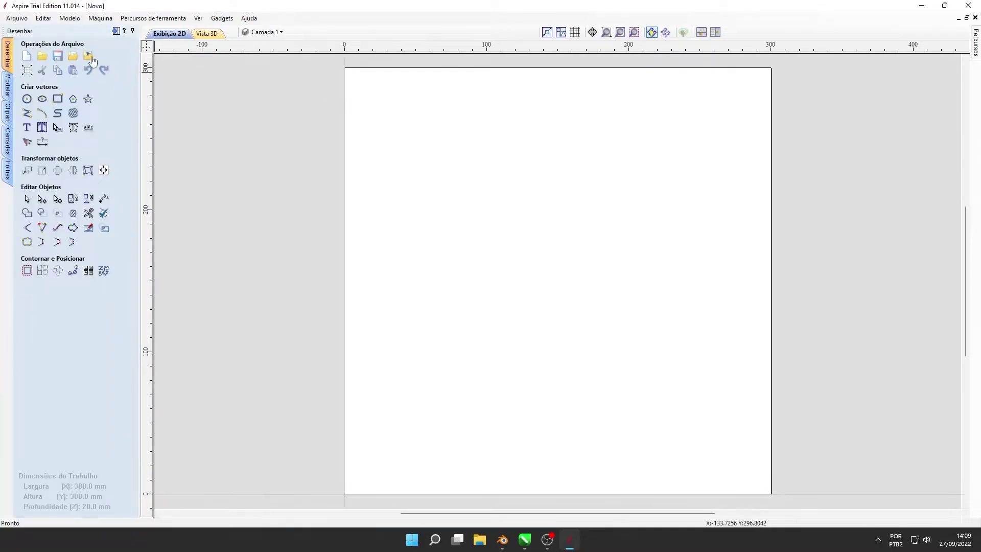
pyautogui.click(16, 18)
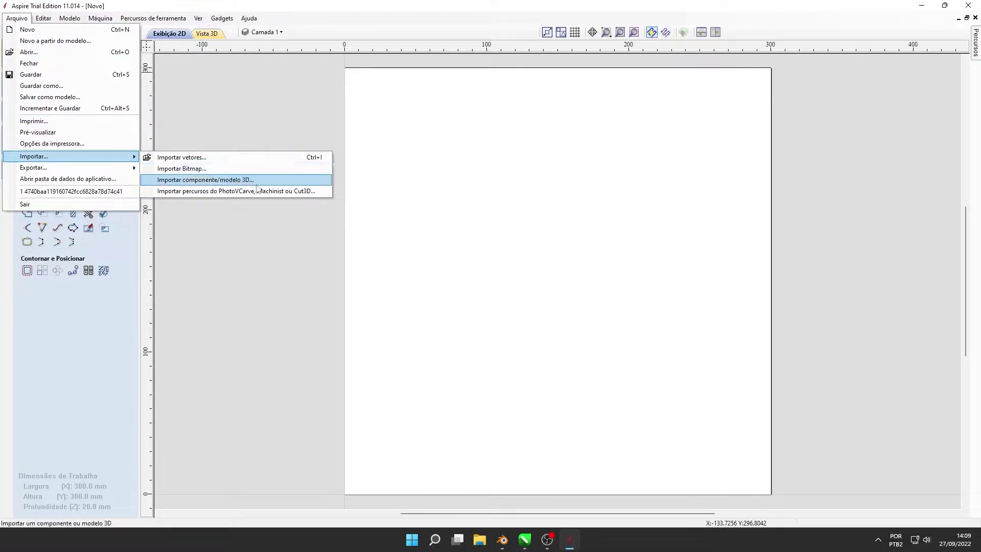
pyautogui.click(262, 180)
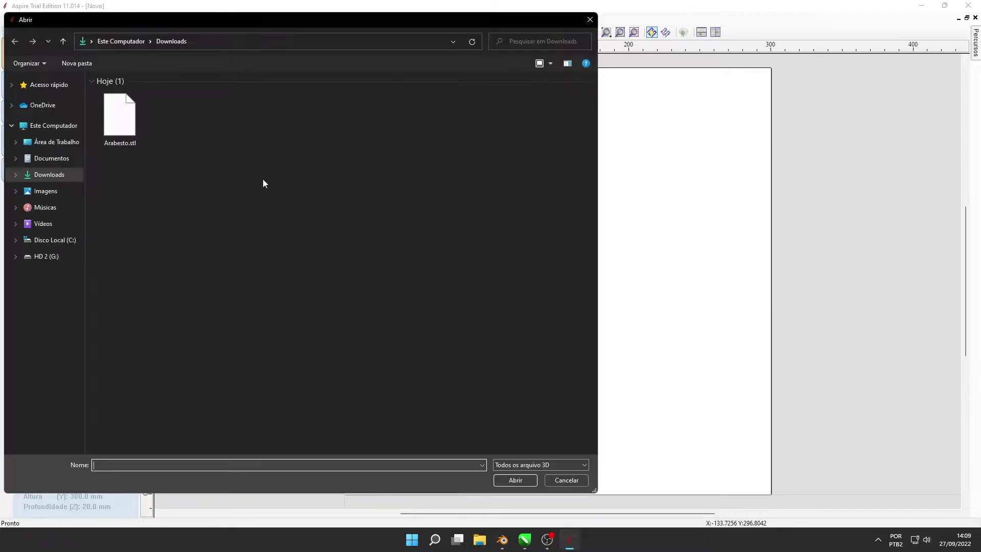
pyautogui.click(127, 119)
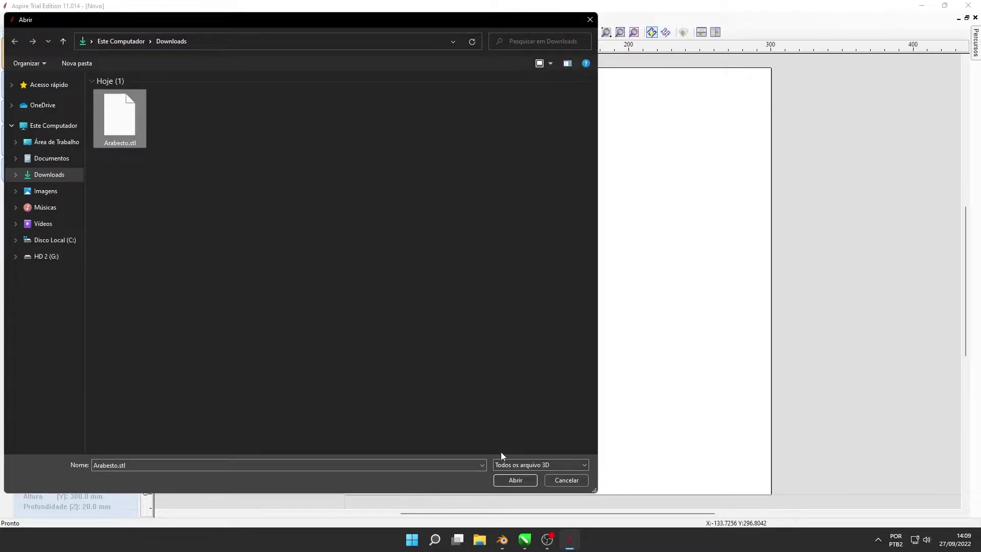
# Import Arabesto.stl onto the material with its X size scaled to 280 mm.
pyautogui.click(512, 480)
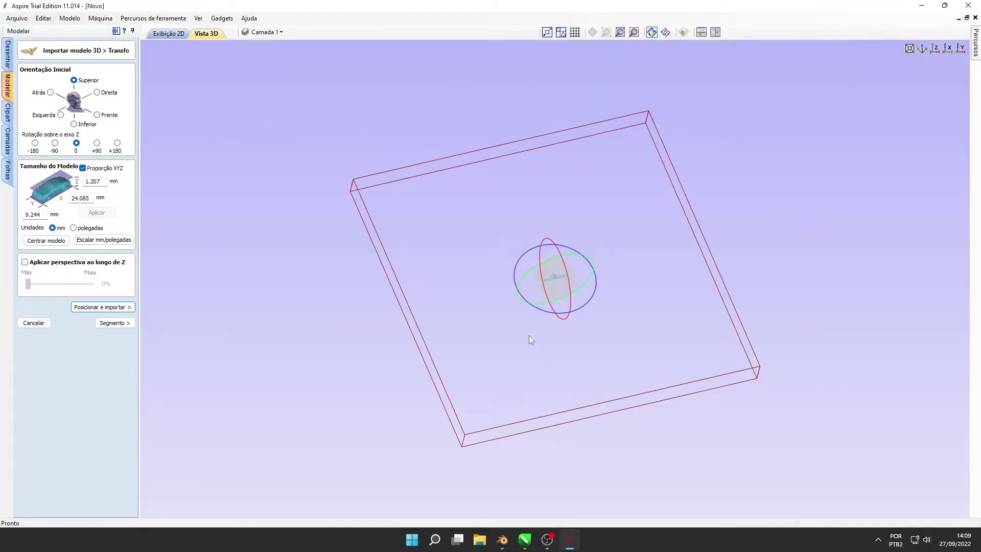
pyautogui.moveTo(92, 198); pyautogui.dragTo(40, 191)
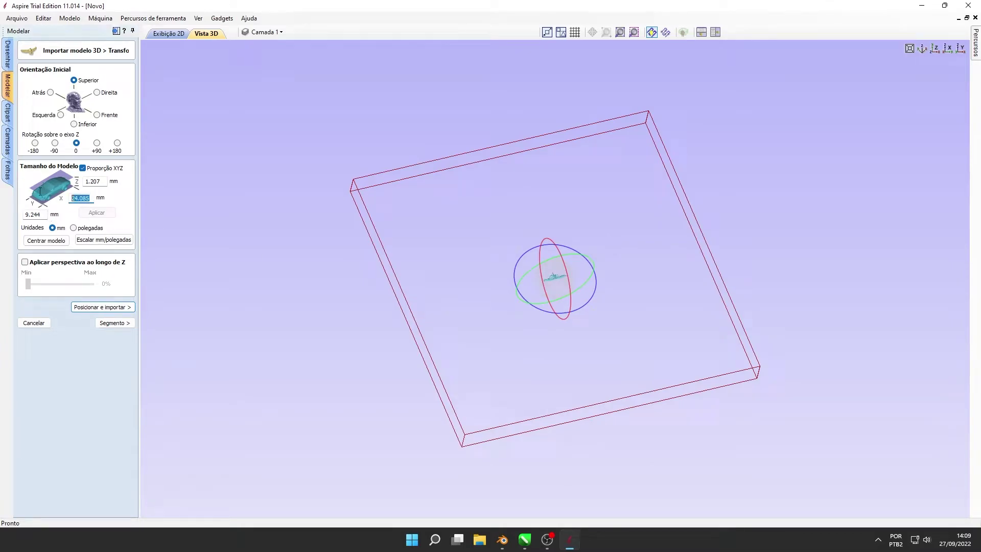
pyautogui.write('280')
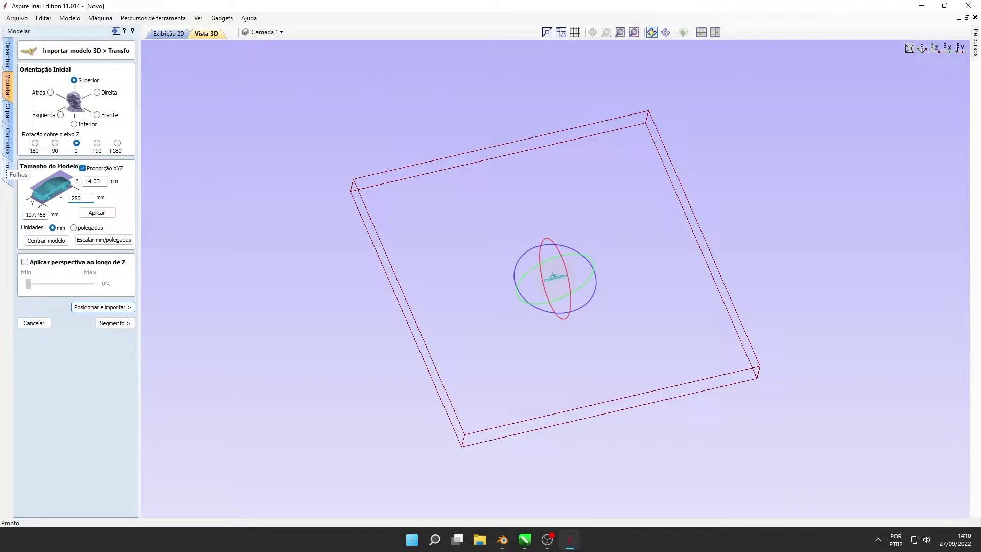
pyautogui.click(120, 309)
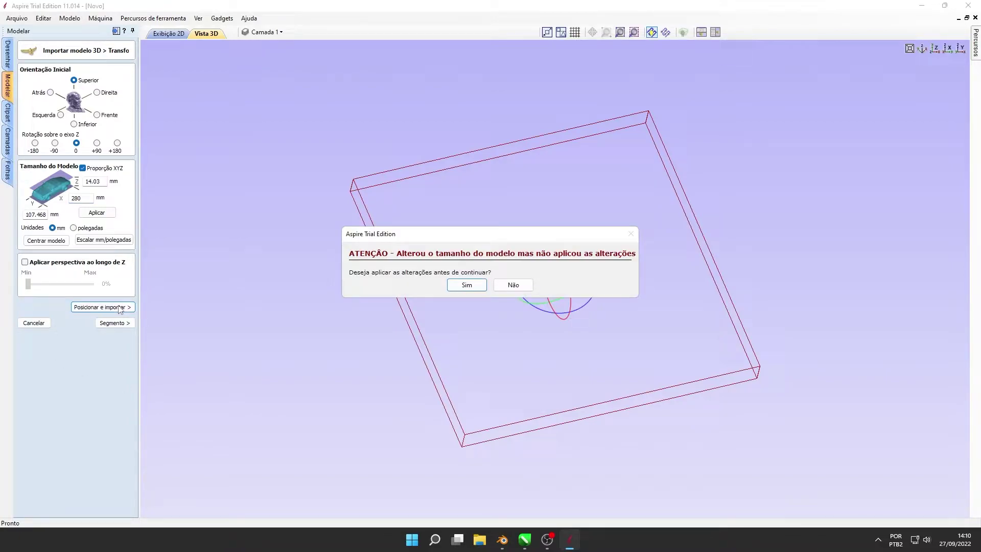
pyautogui.click(467, 287)
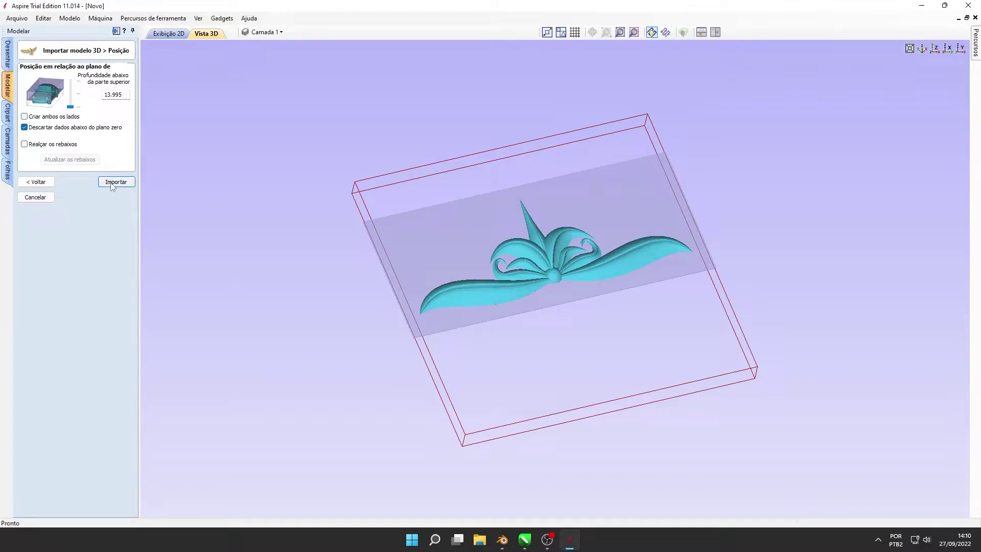
pyautogui.click(116, 181)
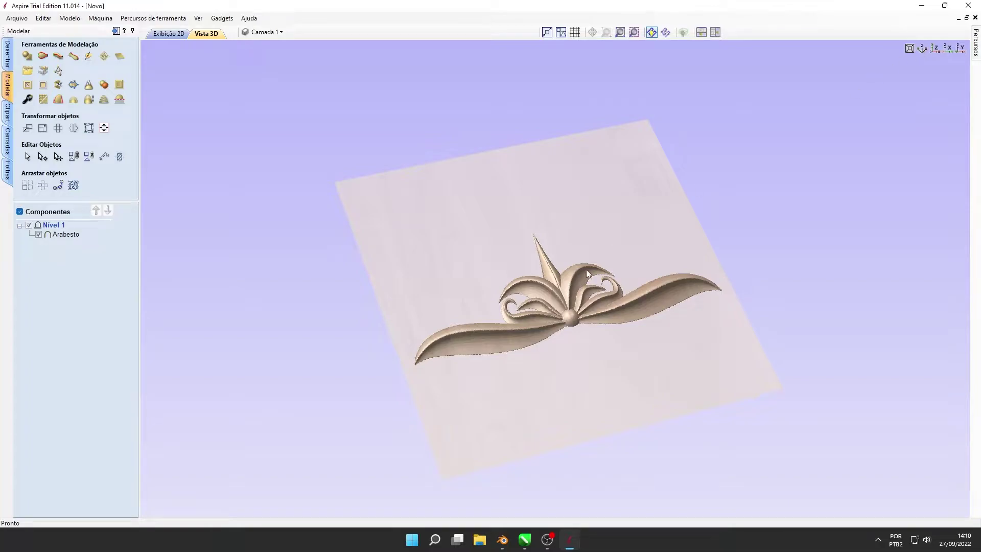
# Pin the Percursos toolpaths panel and open Definições do Material for the 20 mm job.
pyautogui.scroll(2, 546, 310)
pyautogui.scroll(2, 547, 310)
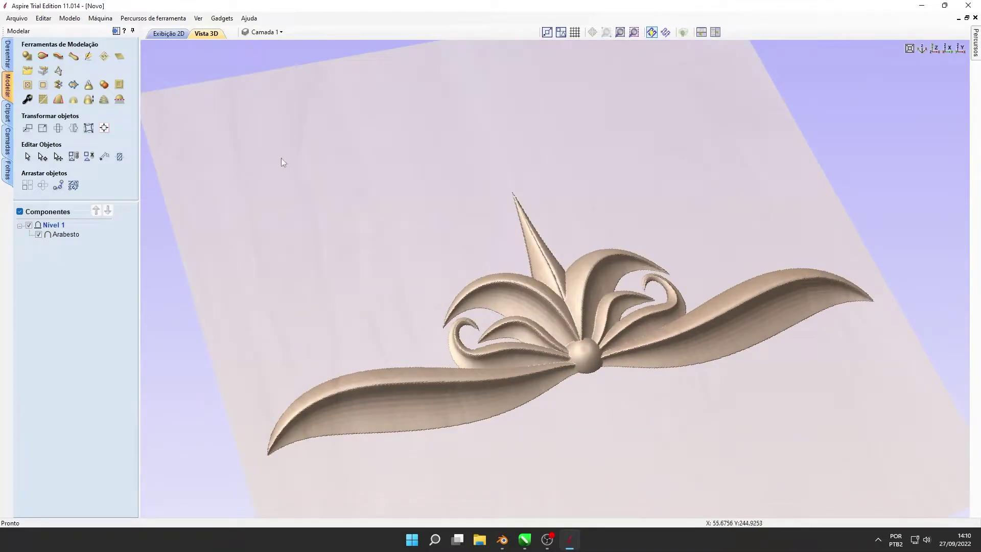
pyautogui.click(975, 48)
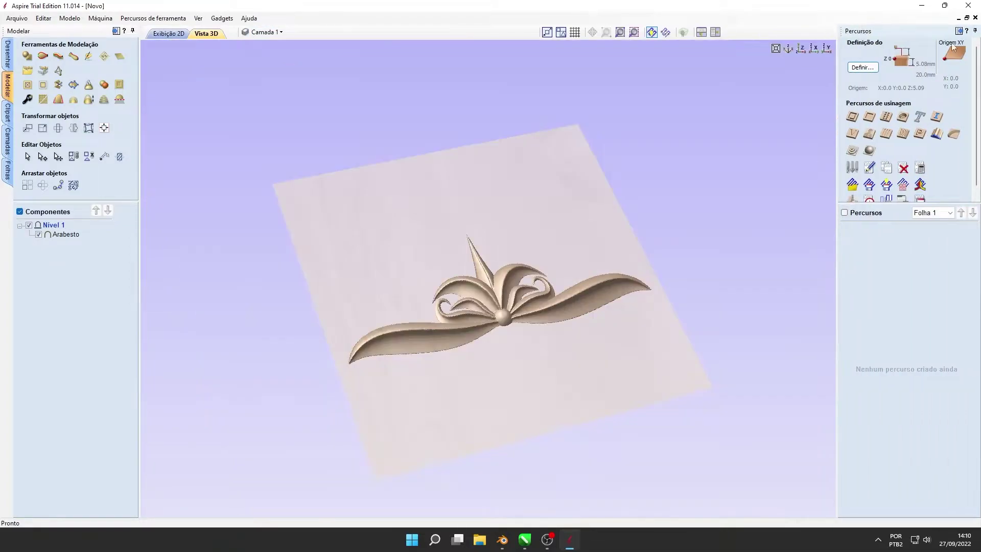
pyautogui.click(963, 30)
pyautogui.click(852, 150)
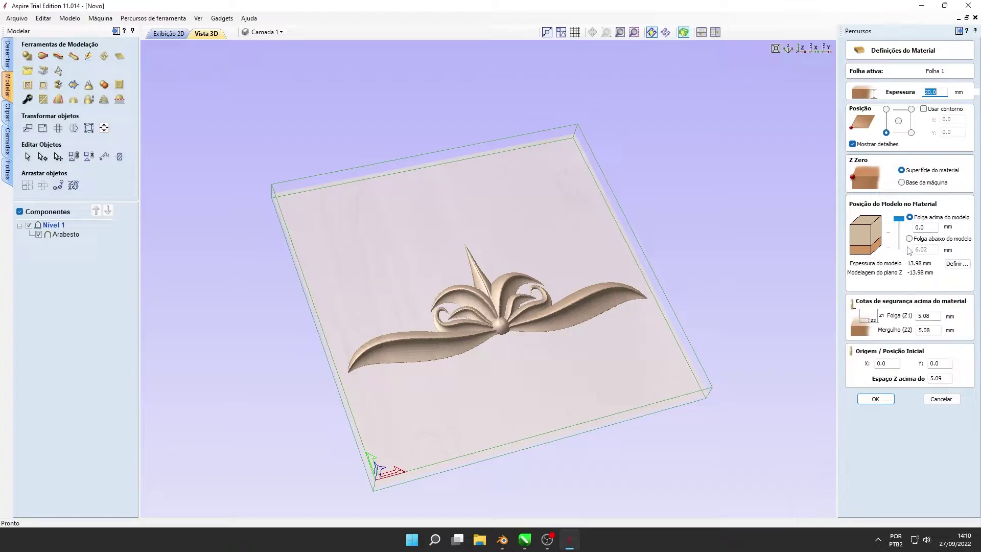
# Start the Desbaste 3D 1 roughing toolpath using the Topo Raso (1/32") end mill.
pyautogui.click(874, 399)
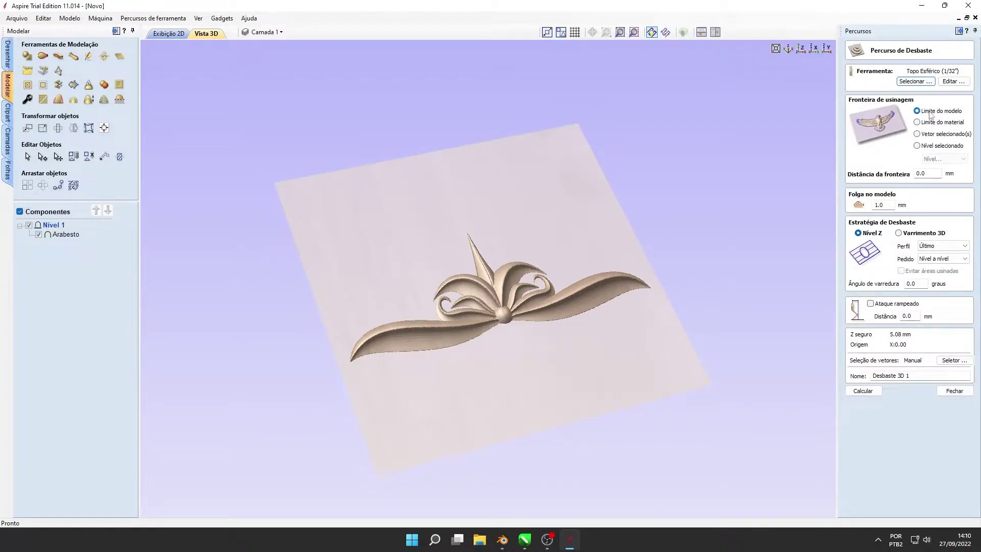
pyautogui.click(913, 82)
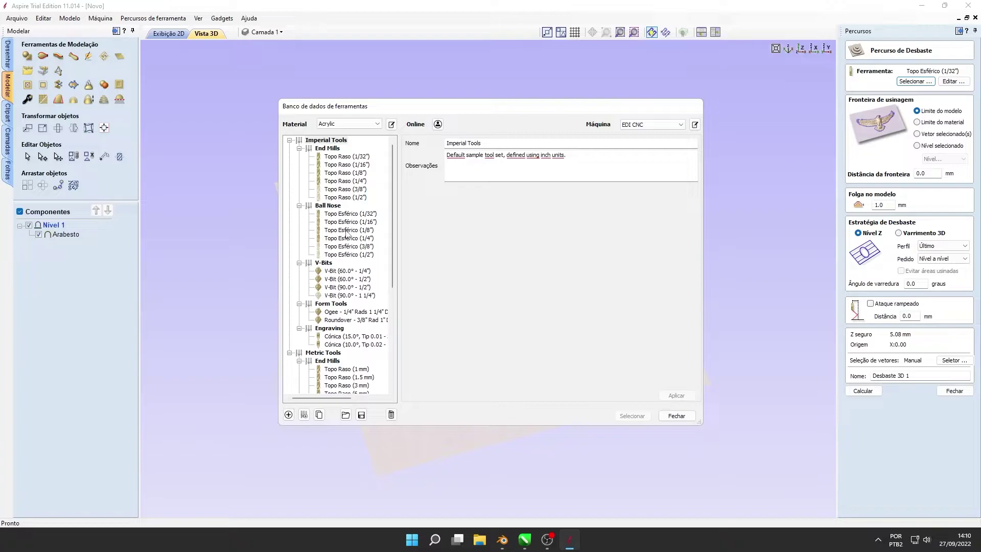
pyautogui.click(347, 157)
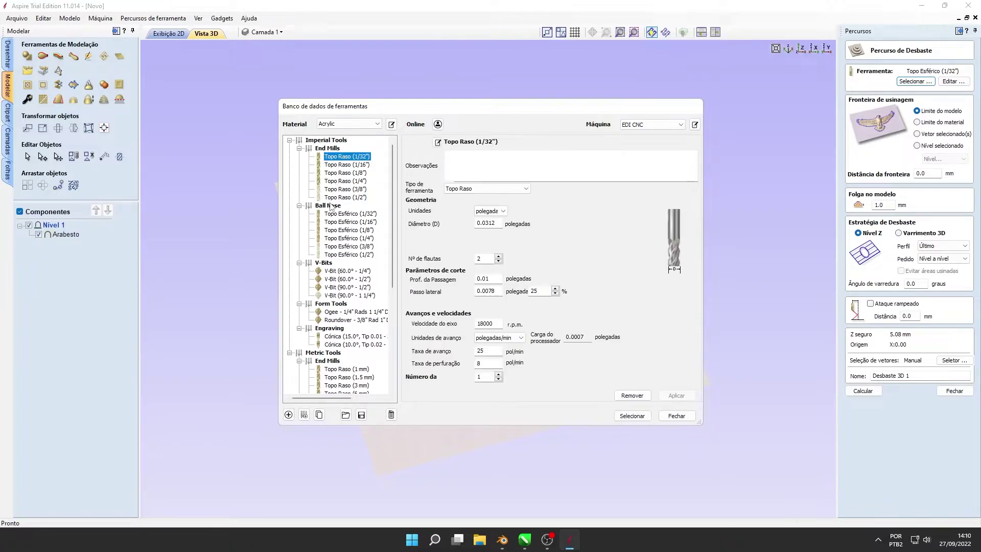
pyautogui.click(639, 416)
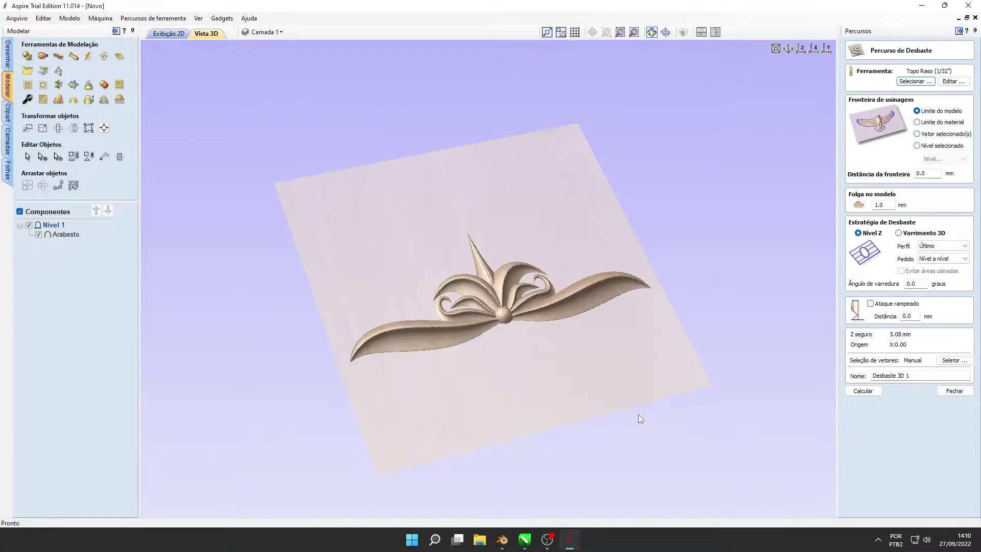
# Calculate Desbaste 3D 1 with the model allowance (Folga no modelo) reduced to 0 mm.
pyautogui.click(875, 392)
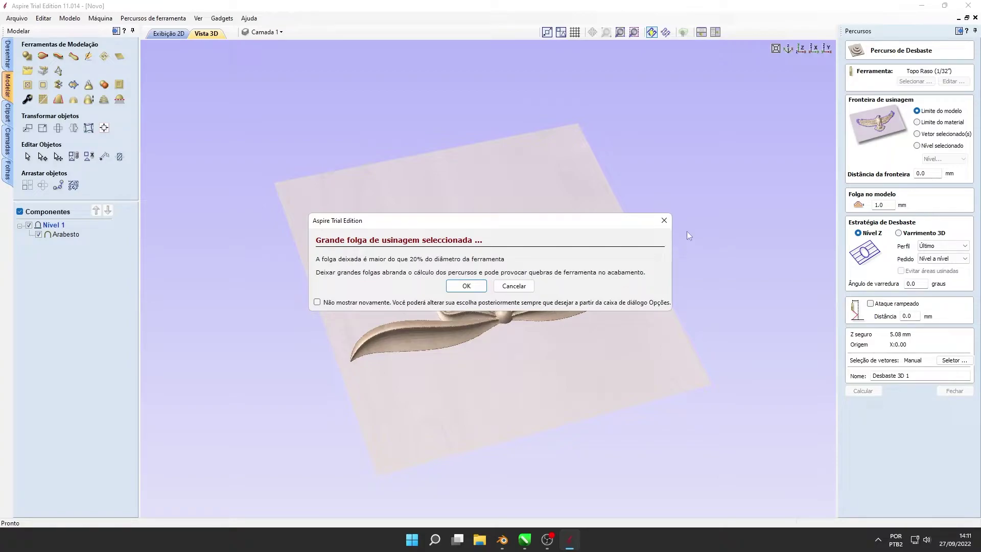
pyautogui.click(665, 223)
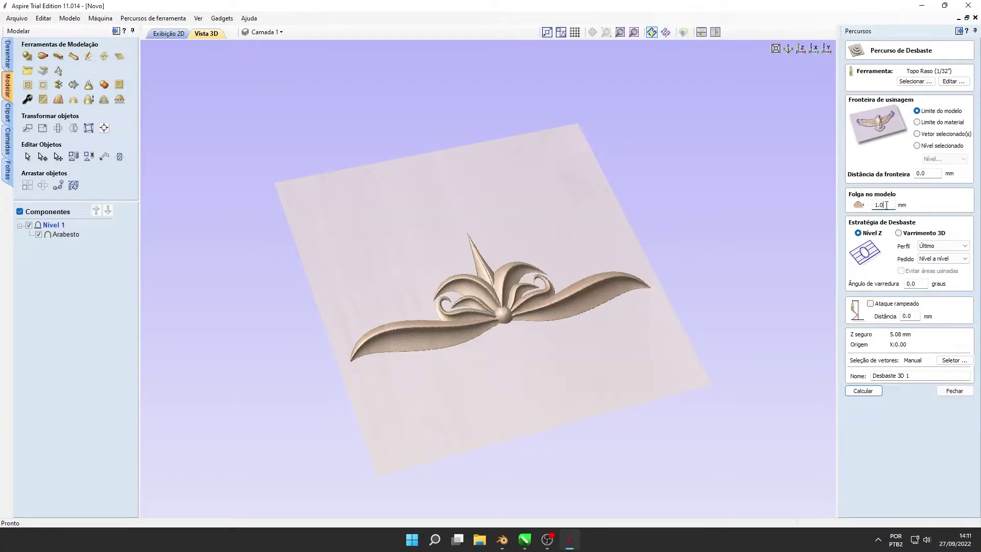
pyautogui.moveTo(886, 205); pyautogui.dragTo(844, 204)
pyautogui.write('0')
pyautogui.click(862, 391)
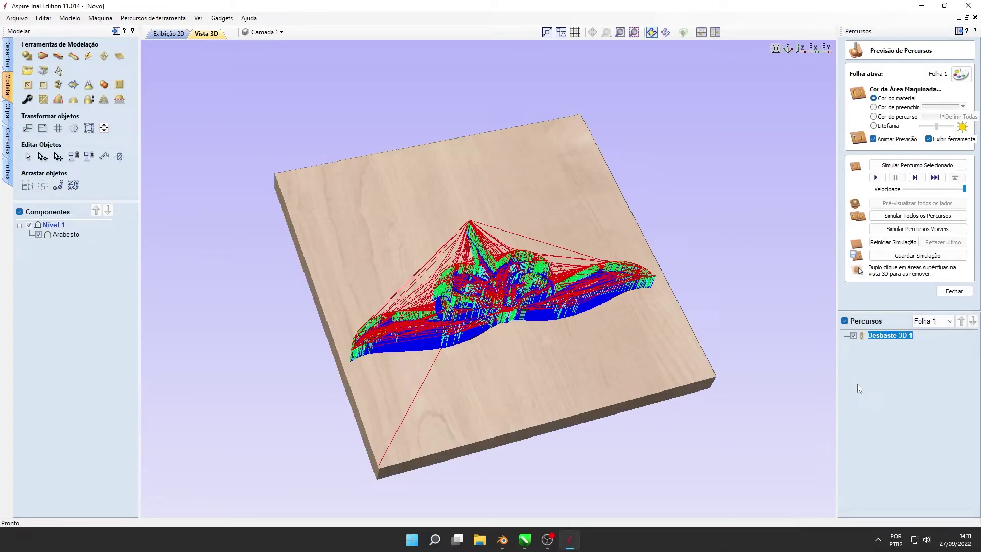
# Simulate the Desbaste 3D 1 roughing, inspect the stepped layers, then close the preview.
pyautogui.click(875, 177)
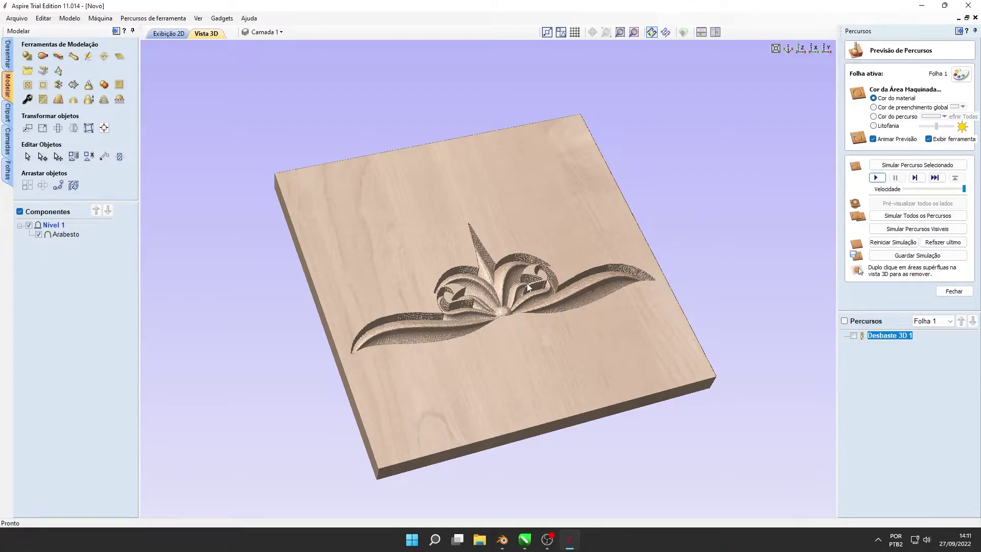
pyautogui.scroll(3, 500, 311)
pyautogui.scroll(2, 501, 313)
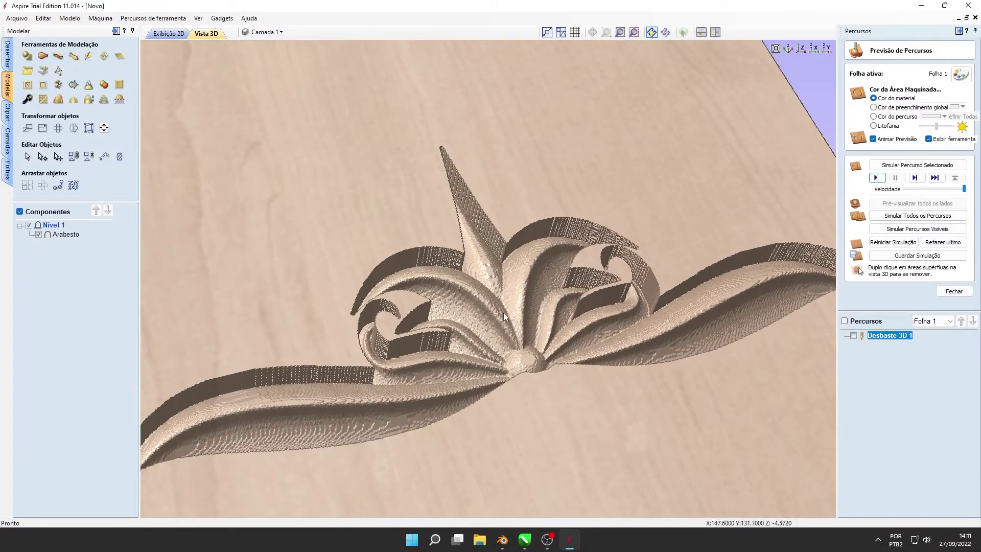
pyautogui.scroll(-2, 504, 315)
pyautogui.scroll(-1, 504, 314)
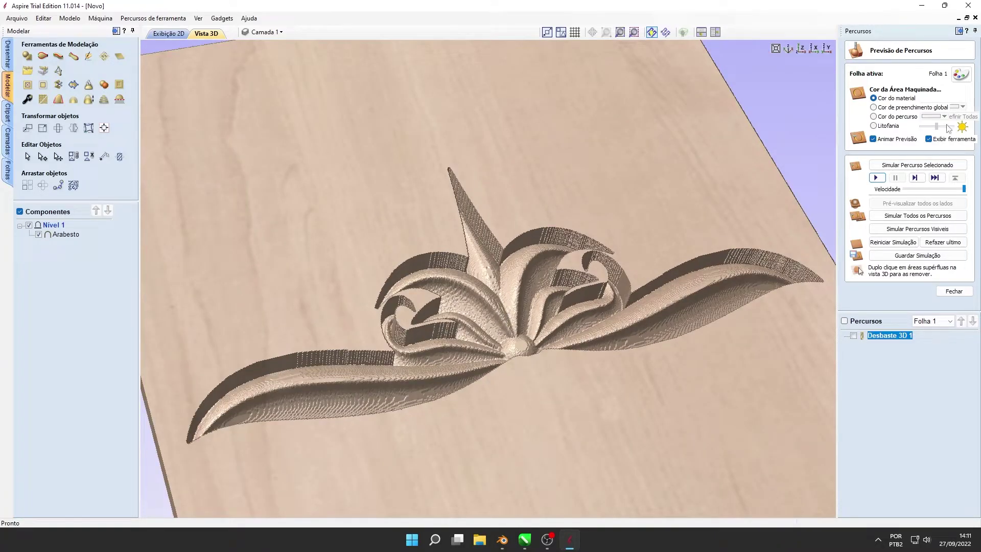
pyautogui.click(953, 291)
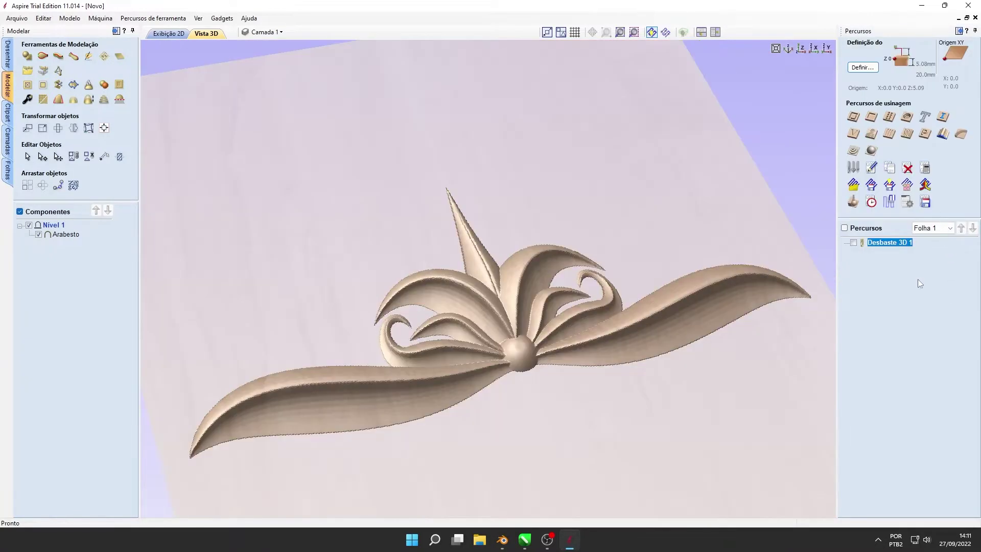
# Calculate Acabamento 3D 1 and simulate it on a Mahogany-textured block.
pyautogui.click(871, 152)
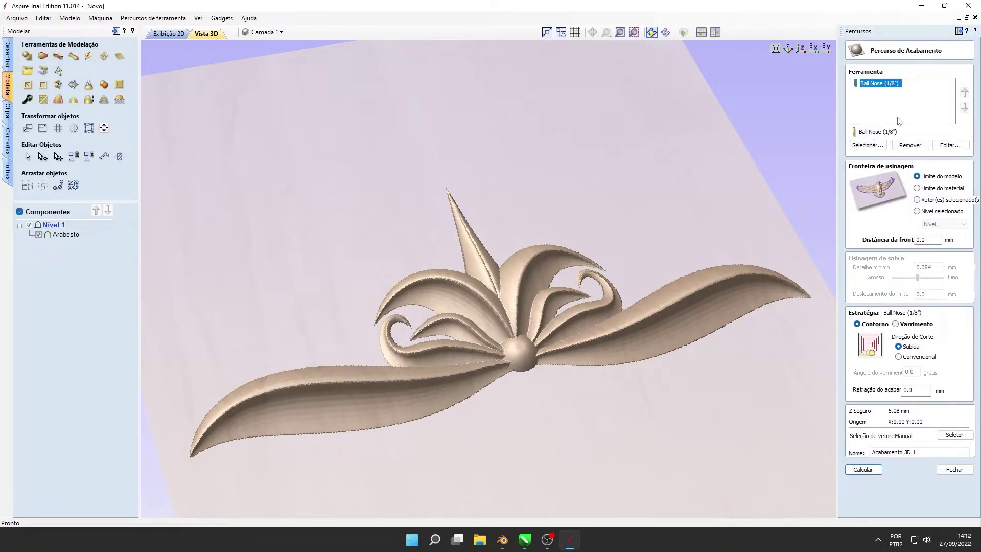
pyautogui.click(863, 470)
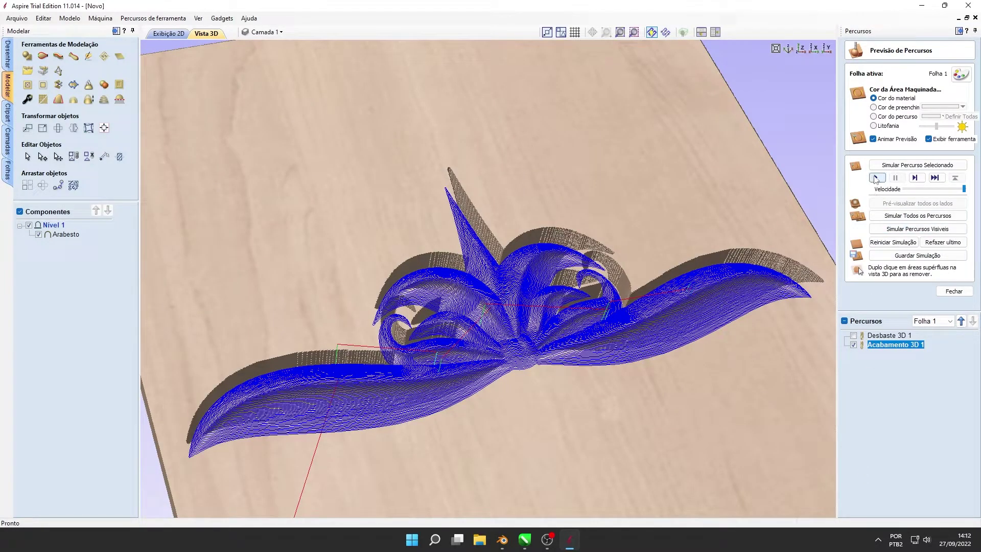
pyautogui.click(959, 75)
pyautogui.click(927, 95)
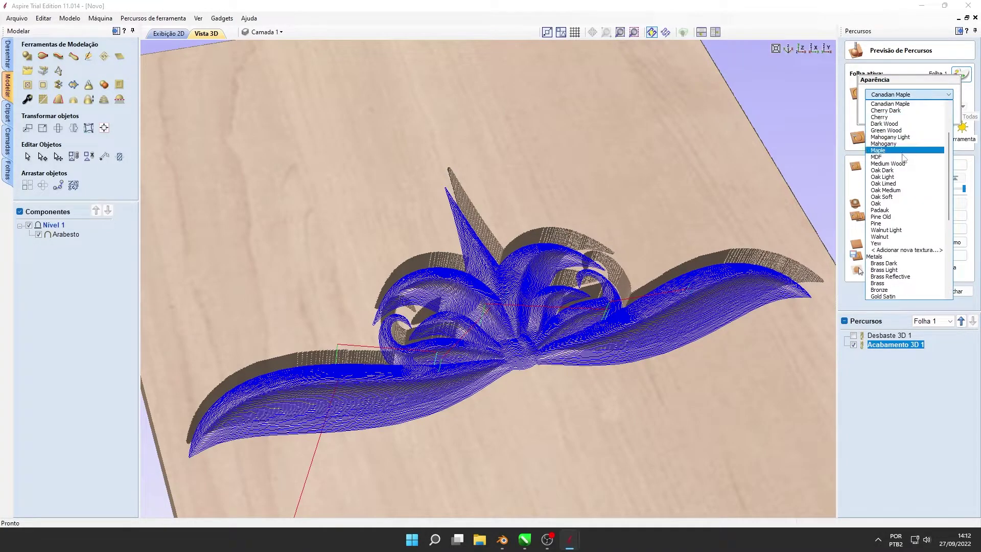
pyautogui.click(886, 143)
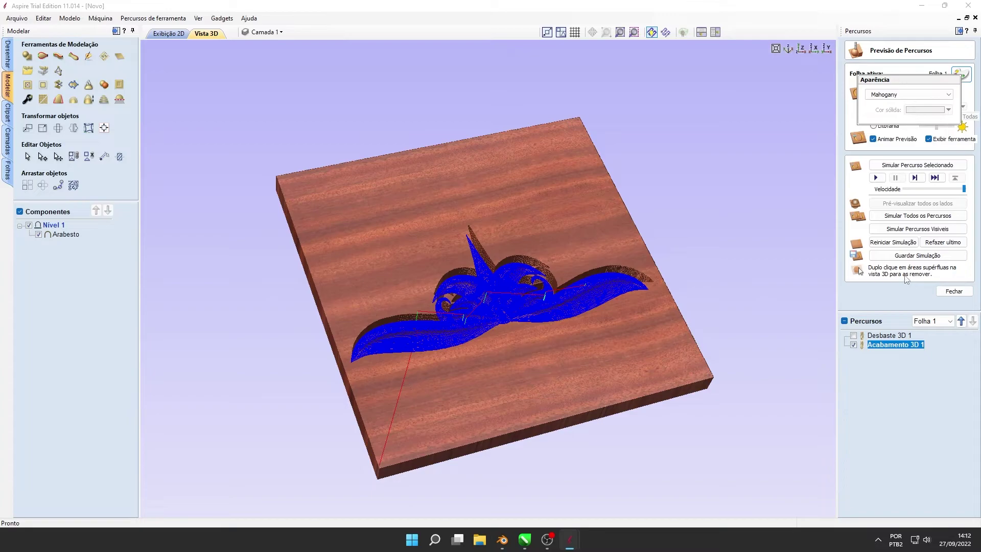
pyautogui.scroll(3, 605, 348)
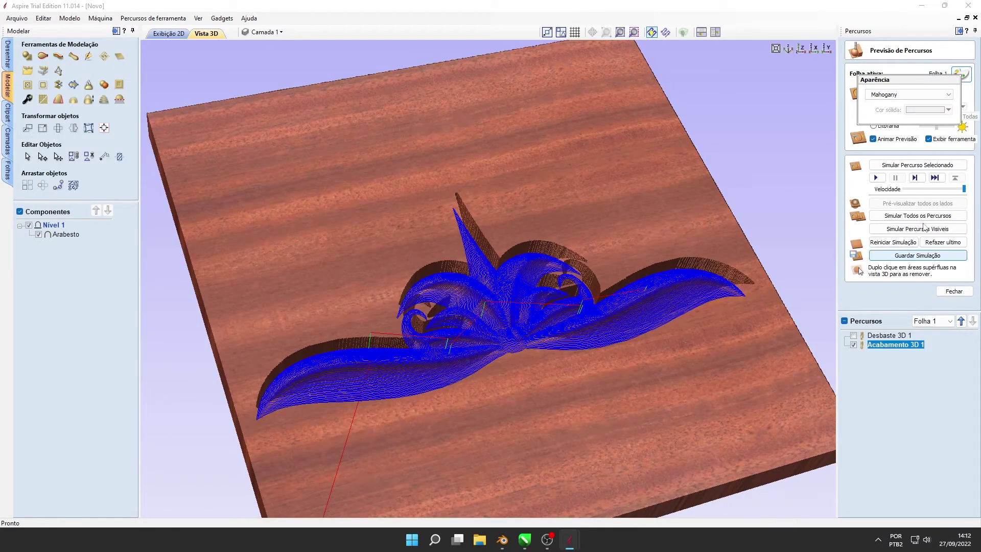
pyautogui.click(882, 178)
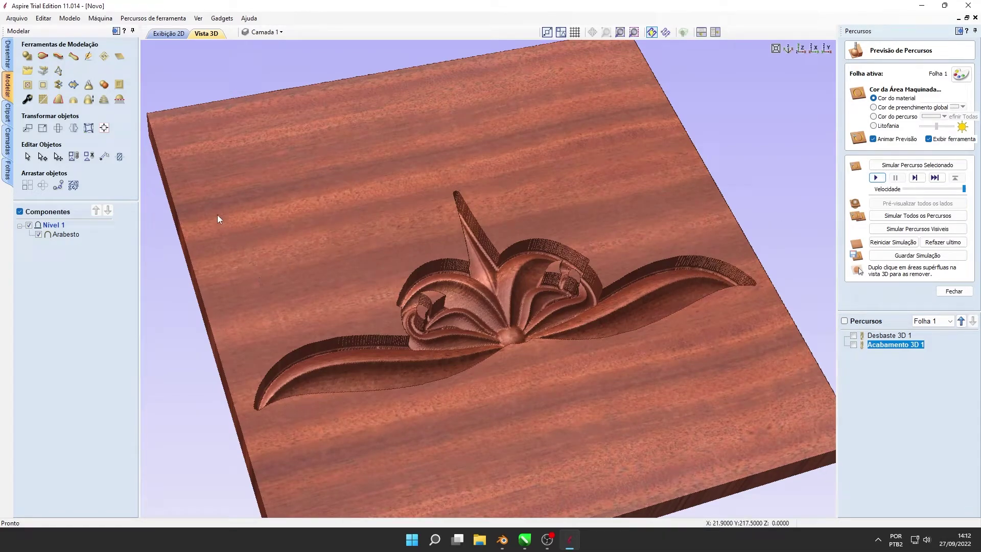
# In the 2D view, trace a vector boundary around the Arabesto component, then close the preview.
pyautogui.click(169, 34)
pyautogui.click(624, 345)
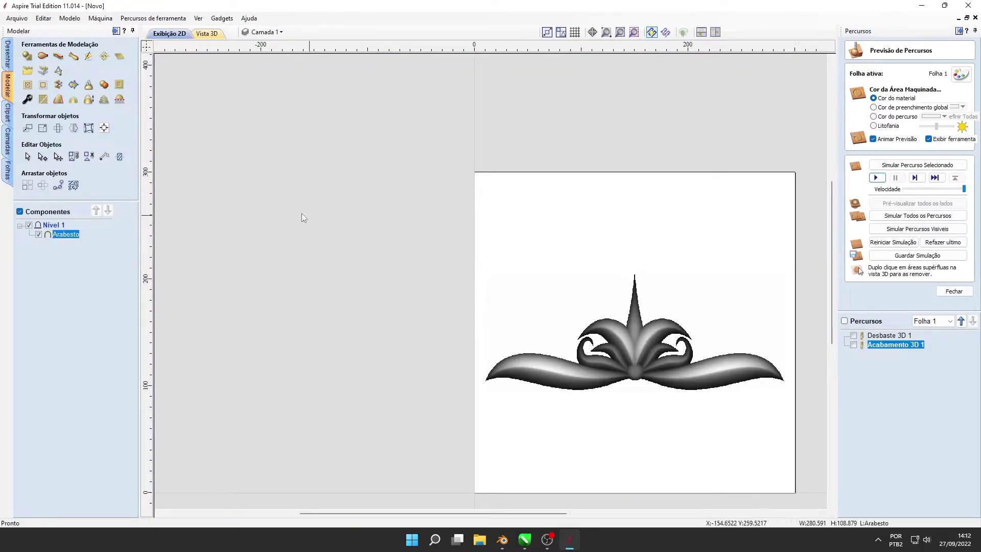
pyautogui.click(74, 84)
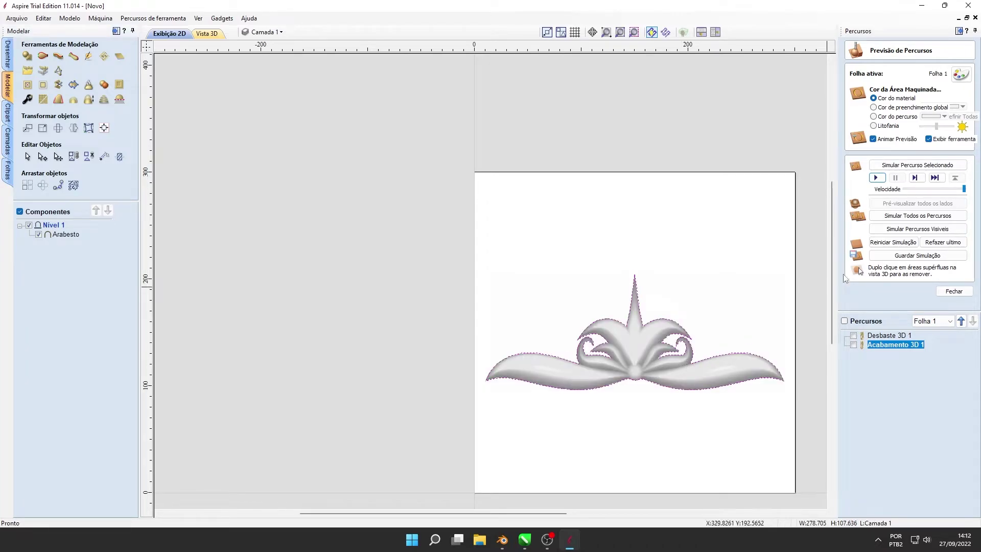
pyautogui.click(953, 291)
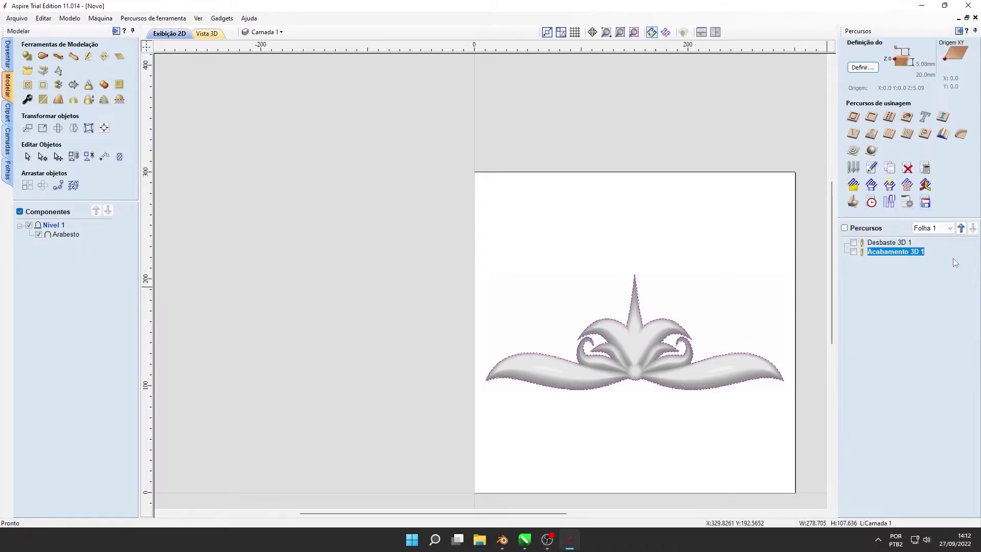
# Set up profile toolpath Corte 1, 20 mm deep, with the Topo Raso (3 mm) end mill.
pyautogui.click(852, 119)
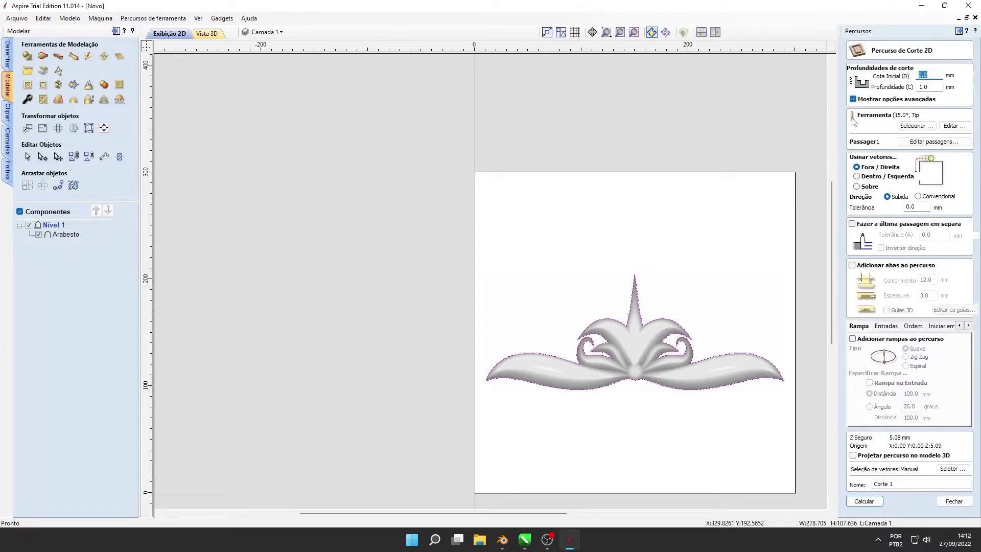
pyautogui.doubleClick(932, 86)
pyautogui.write('20')
pyautogui.click(918, 126)
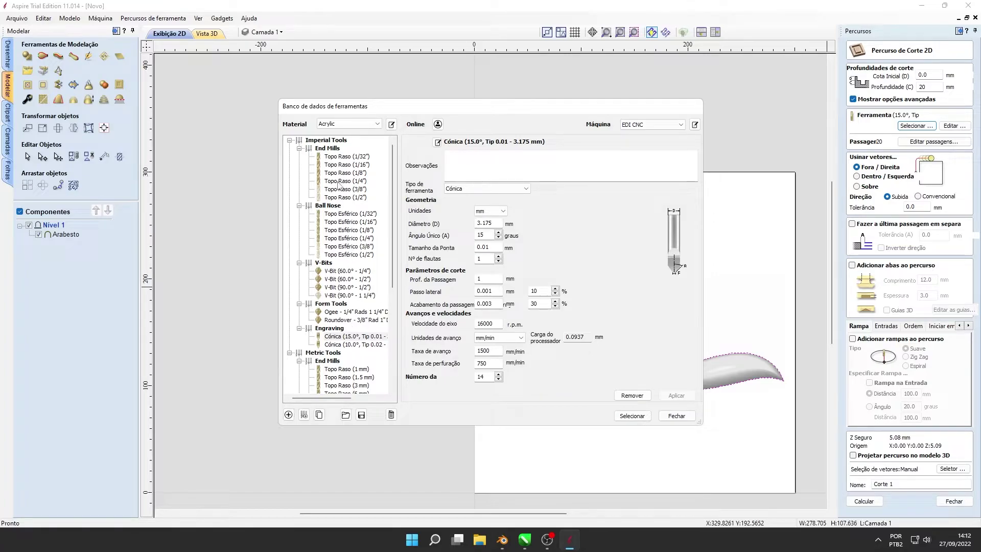
pyautogui.scroll(-2, 339, 196)
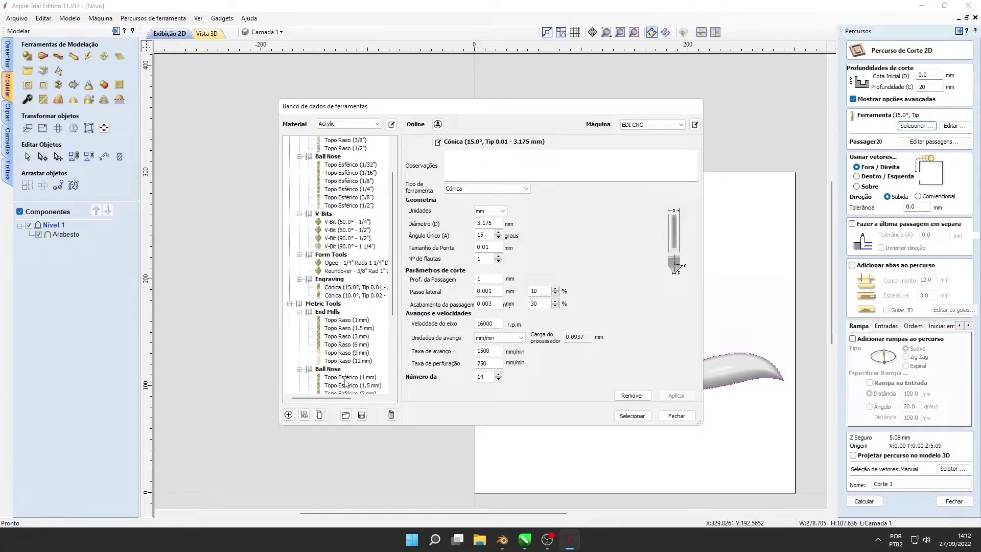
pyautogui.click(345, 336)
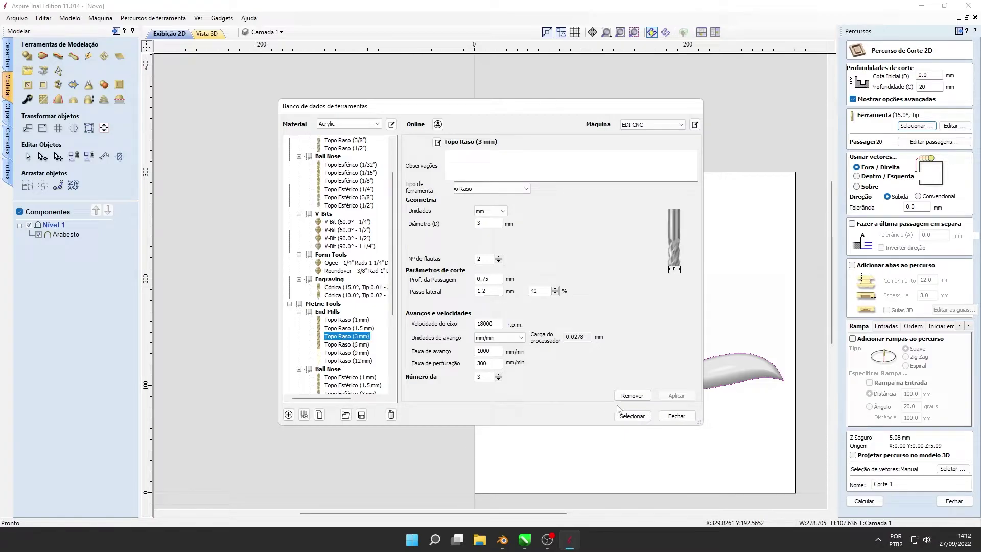
pyautogui.click(634, 416)
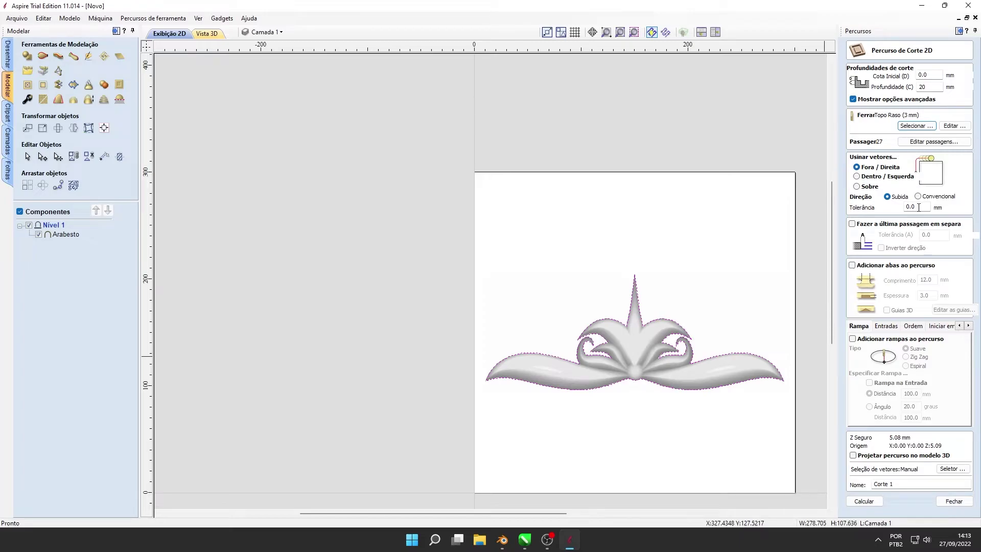
# Reduce Corte 1's depth passes from 27 to 6, each 3.333 mm deep.
pyautogui.click(948, 143)
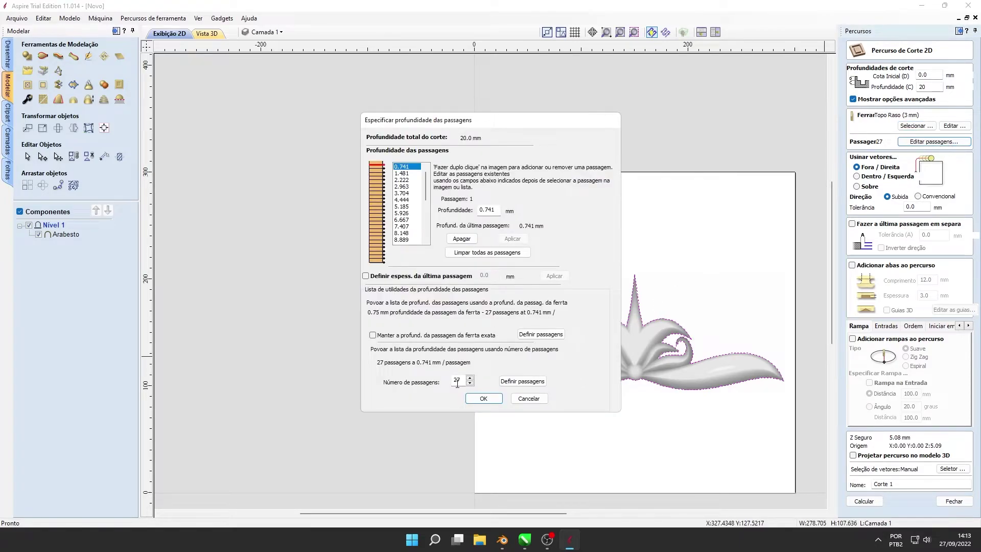
pyautogui.click(469, 383)
pyautogui.click(470, 384)
pyautogui.click(470, 383)
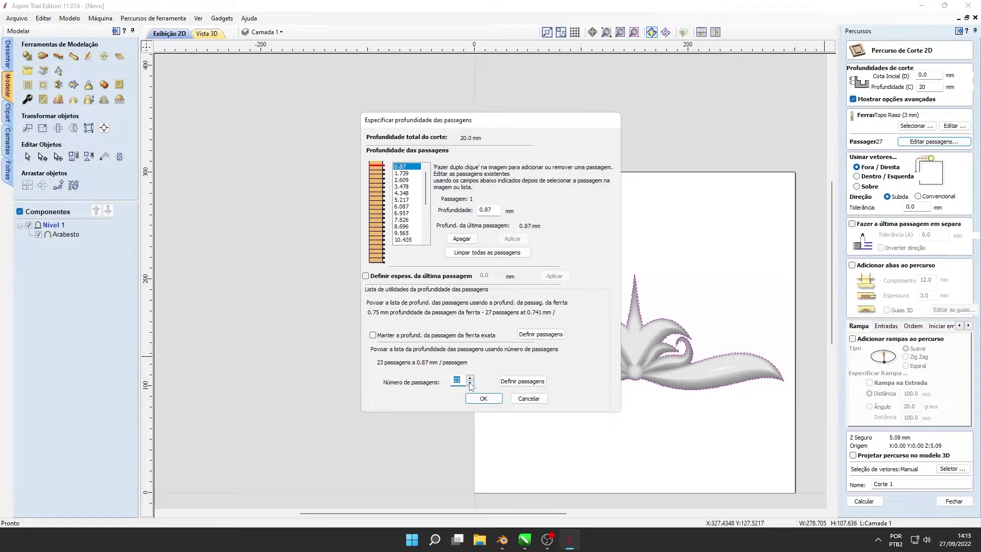
pyautogui.click(470, 383)
pyautogui.click(470, 383)
pyautogui.click(470, 383)
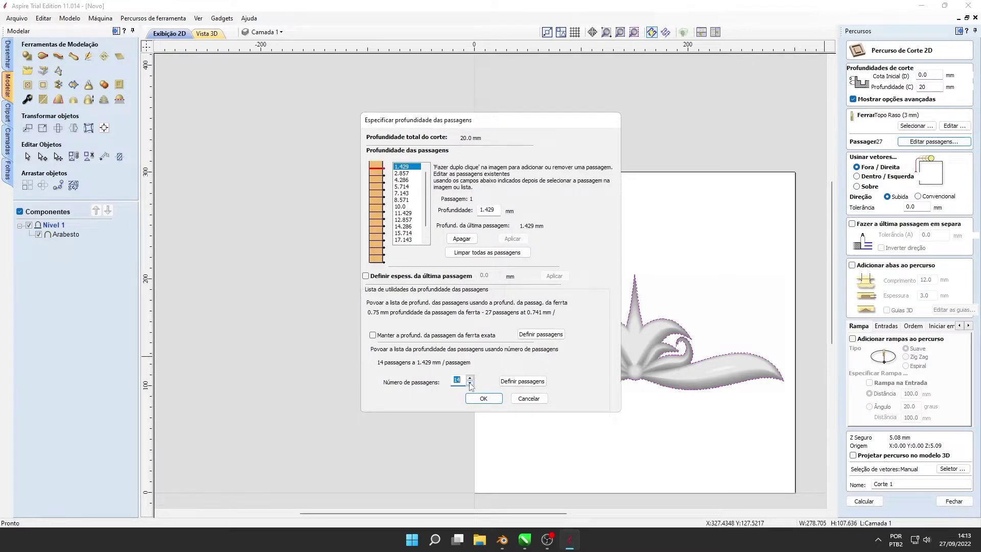
pyautogui.click(470, 383)
pyautogui.click(470, 383)
pyautogui.click(470, 383)
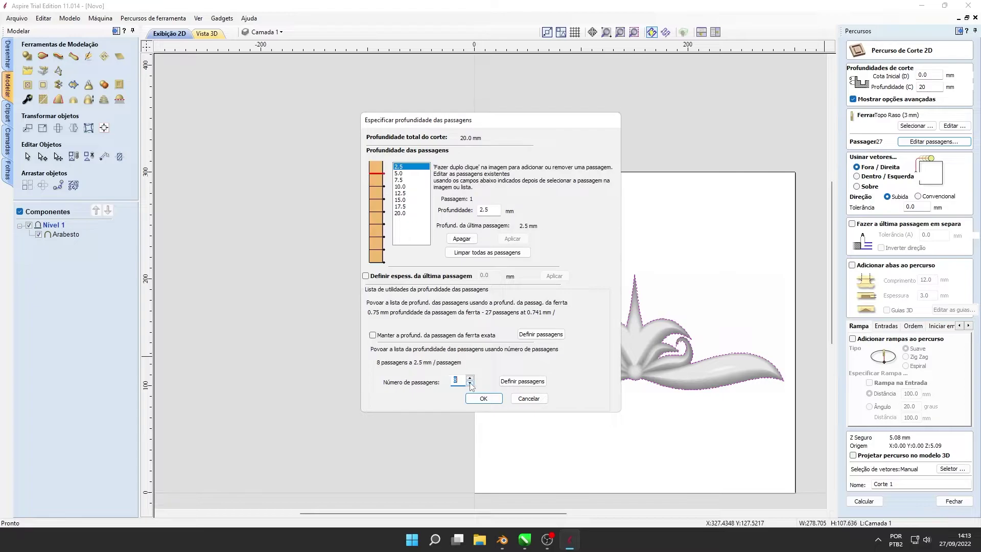
pyautogui.click(470, 383)
pyautogui.click(470, 383)
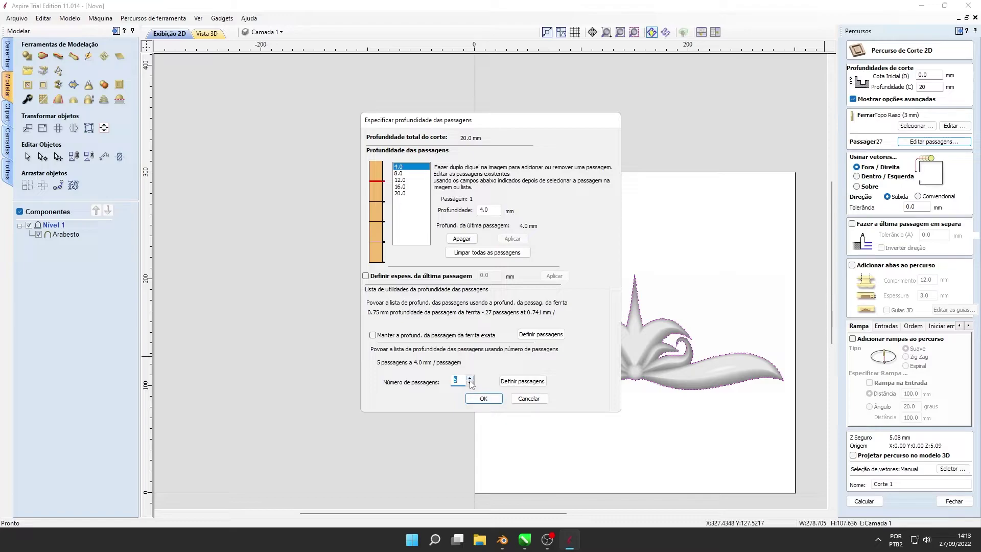
pyautogui.click(471, 380)
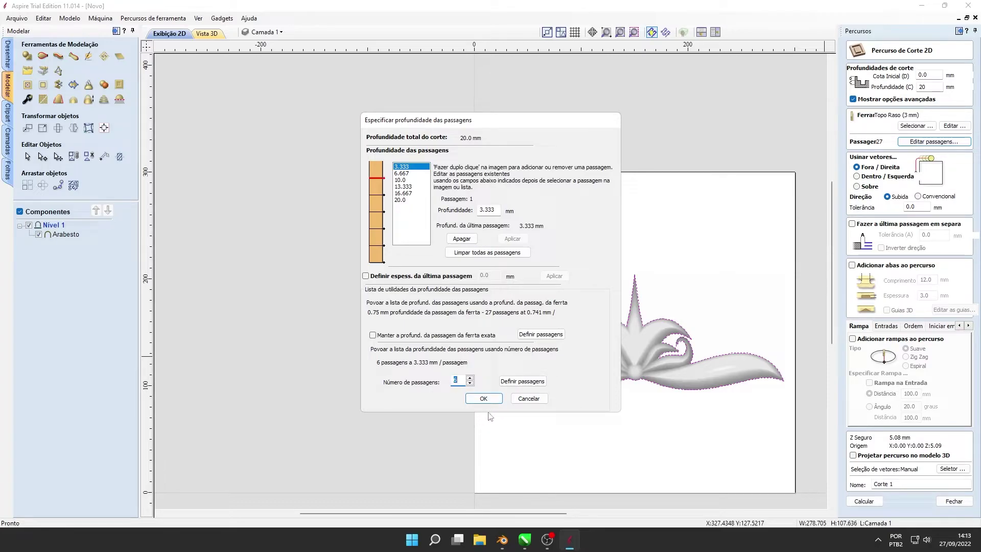
pyautogui.click(483, 398)
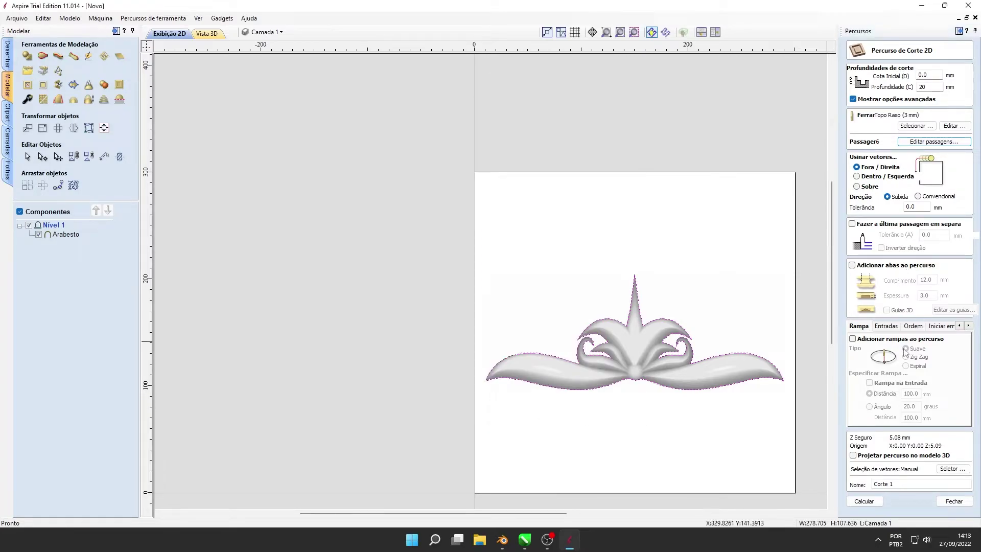
# Calculate and simulate the Corte 1 profile, then remove the surrounding board waste.
pyautogui.click(862, 501)
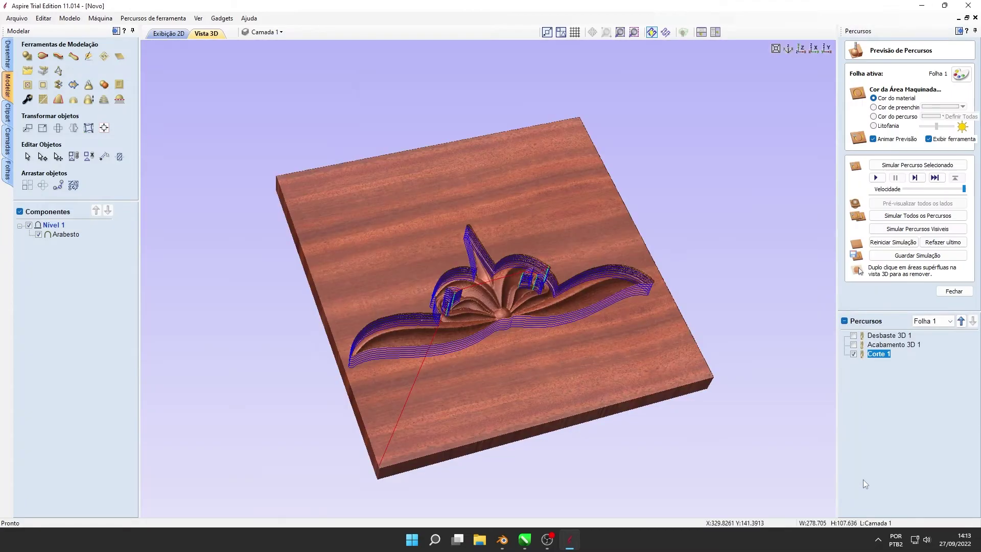
pyautogui.click(875, 177)
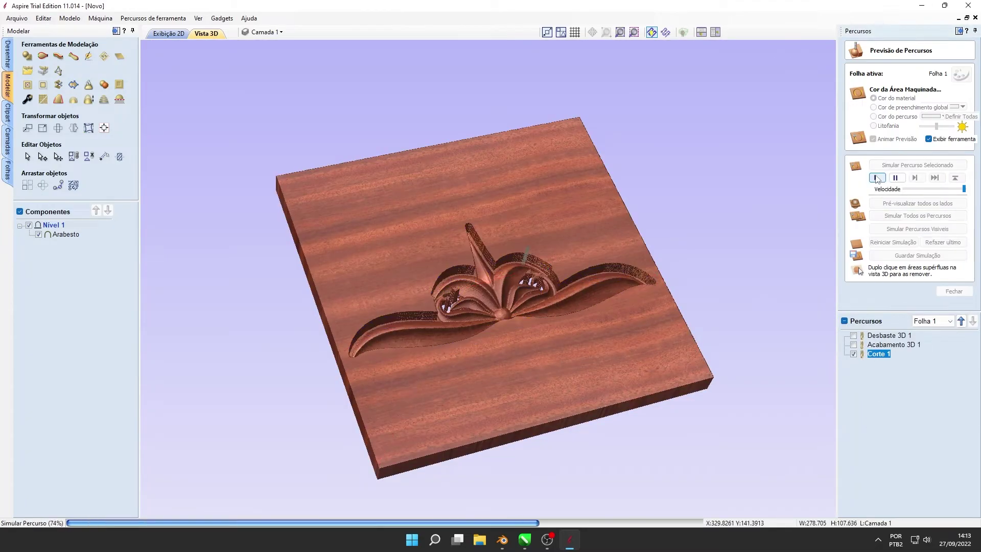
pyautogui.doubleClick(596, 360)
pyautogui.moveTo(511, 311); pyautogui.dragTo(505, 324)
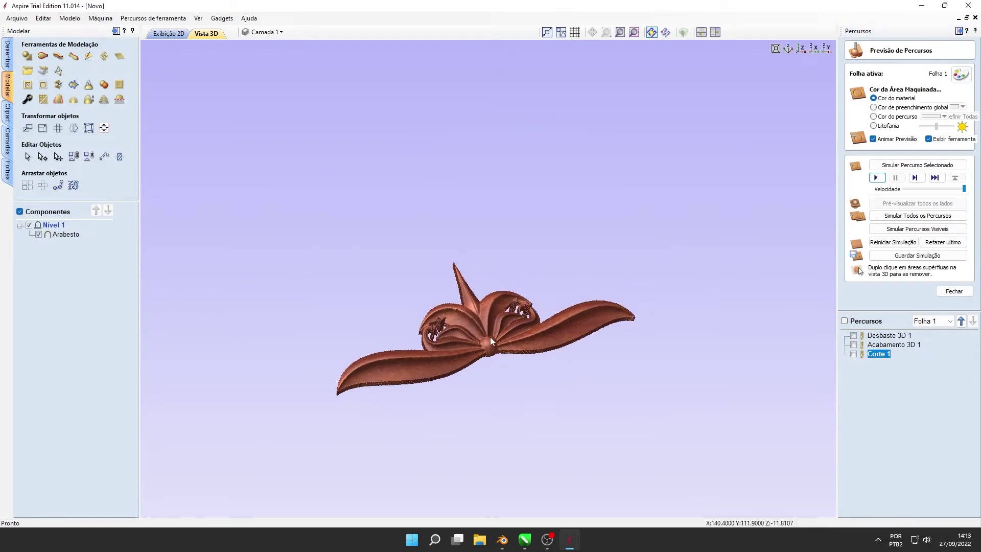
# Remove the leftover fragments inside the left and right scrolls of the arabesque.
pyautogui.click(777, 49)
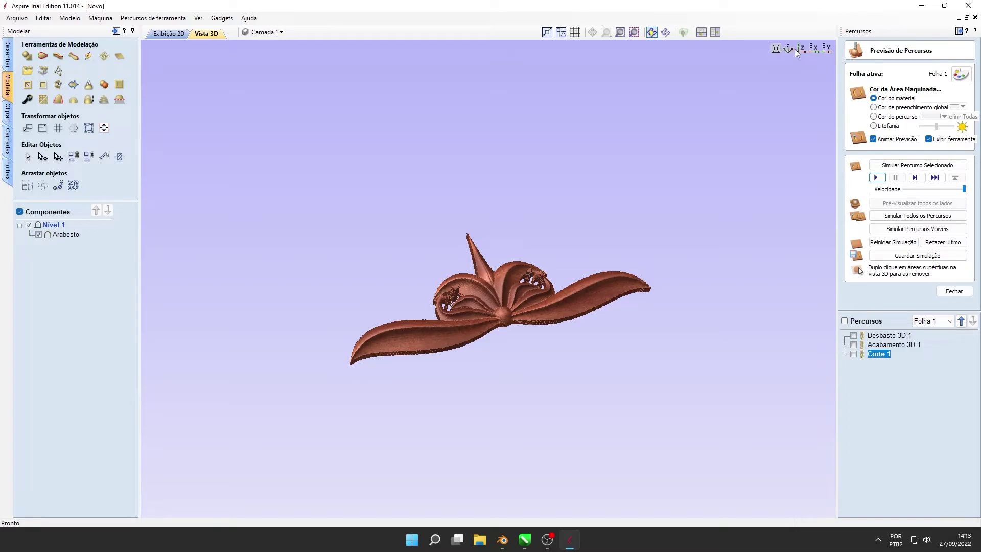
pyautogui.click(795, 48)
pyautogui.scroll(2, 445, 301)
pyautogui.scroll(3, 444, 302)
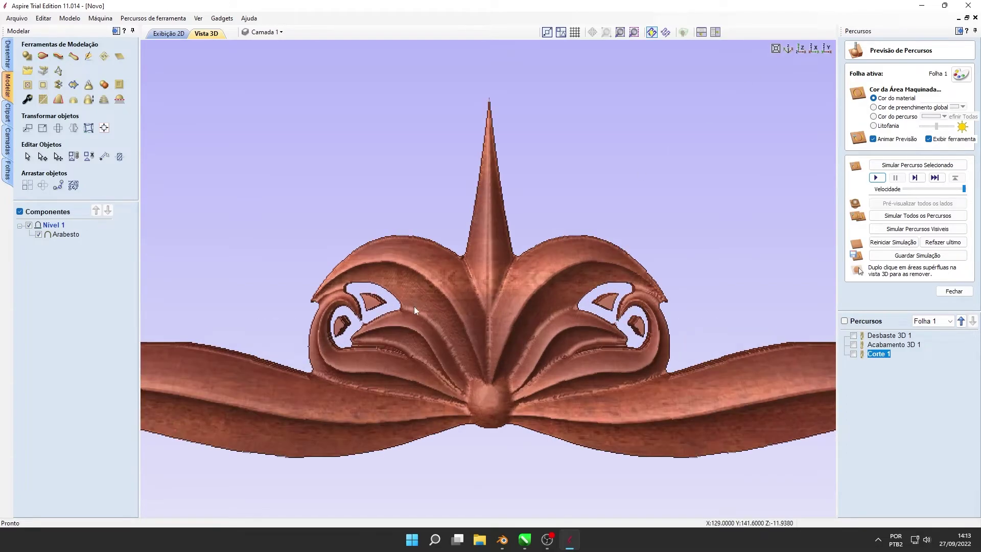
pyautogui.doubleClick(374, 303)
pyautogui.doubleClick(344, 333)
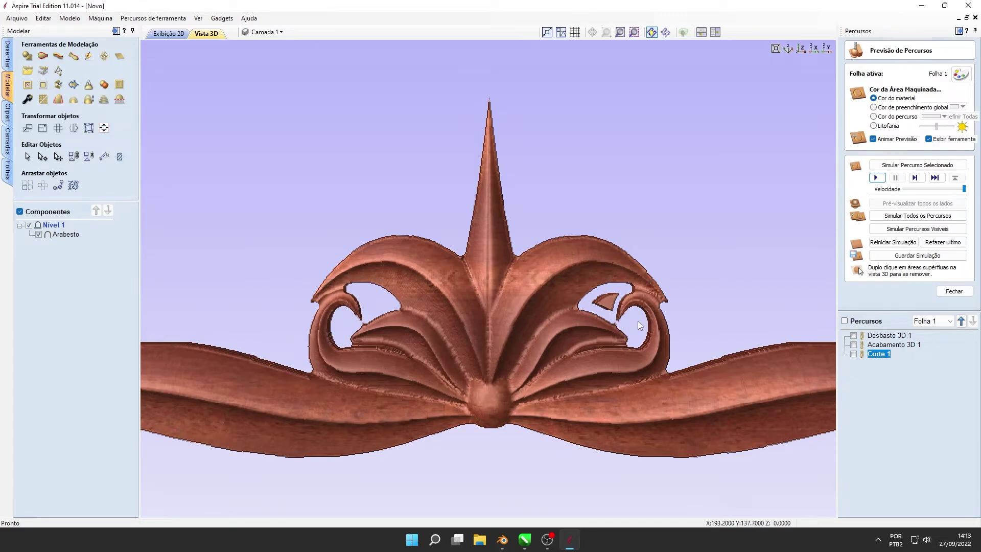
pyautogui.doubleClick(604, 302)
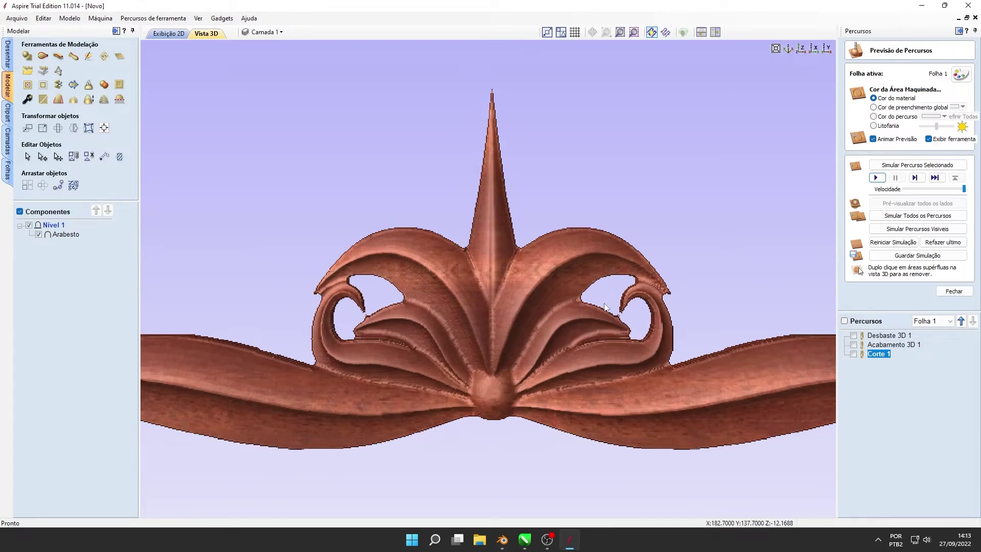
pyautogui.scroll(-4, 596, 317)
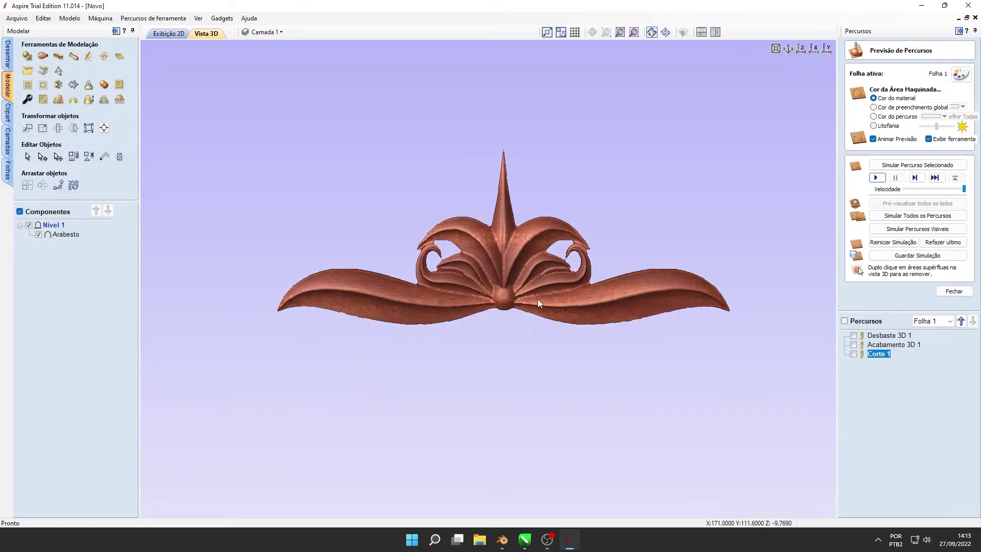
pyautogui.scroll(2, 520, 276)
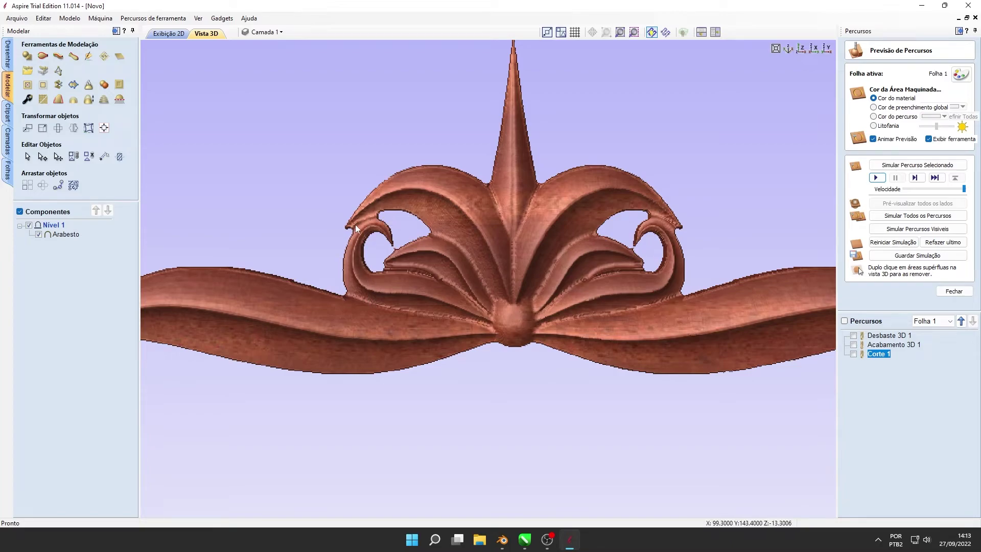
# Give Corte 1 the Topo Raso (1 mm) metric end mill and recalculate the profile.
pyautogui.click(953, 291)
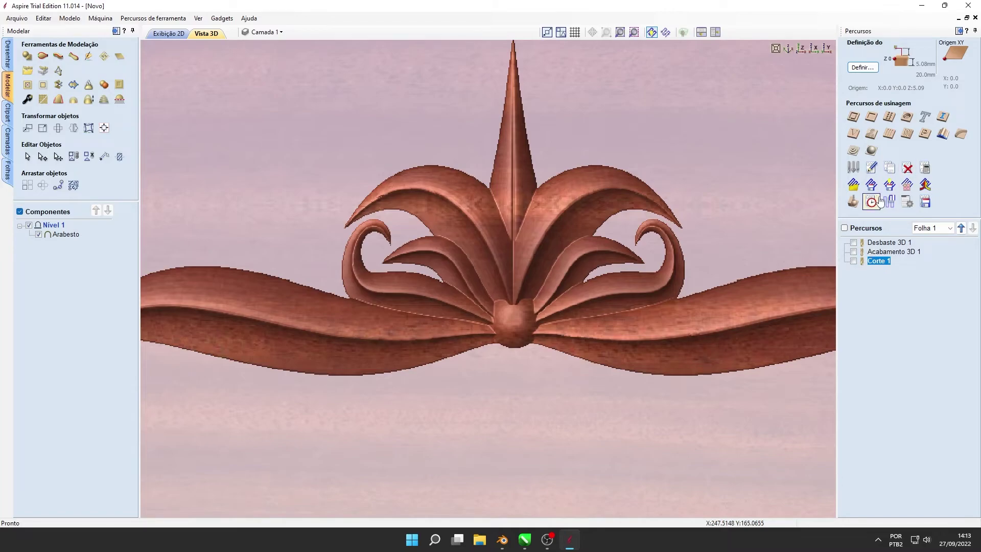
pyautogui.click(871, 169)
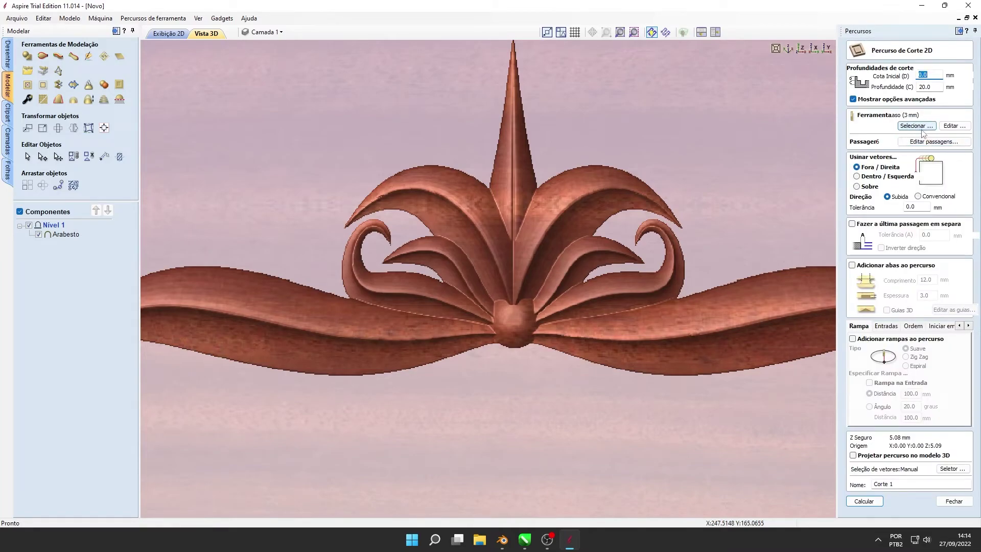
pyautogui.click(916, 126)
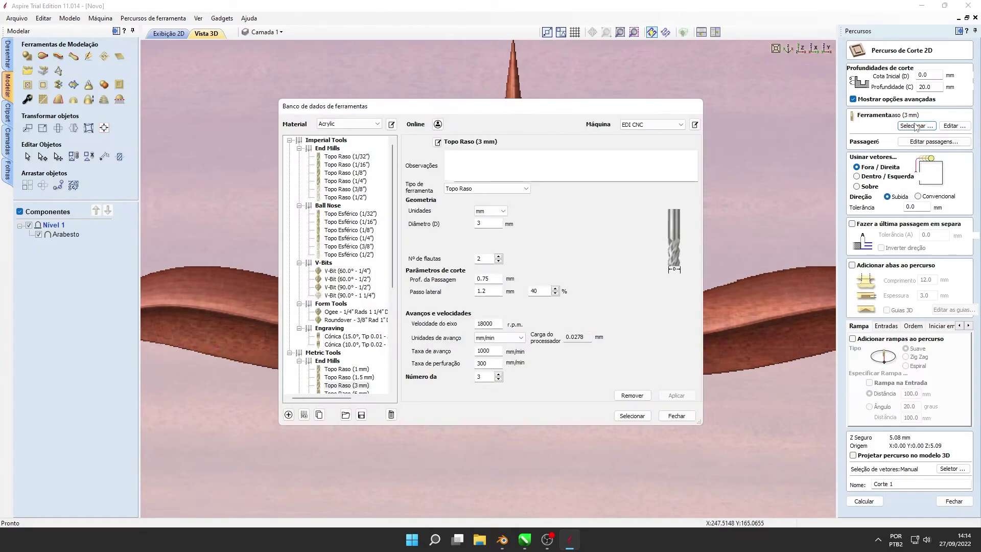
pyautogui.click(338, 370)
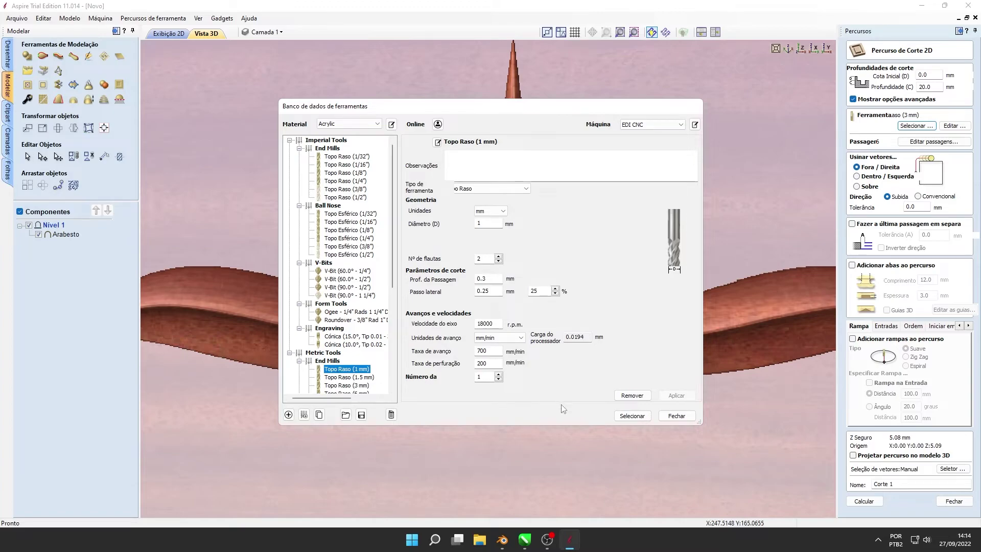
pyautogui.click(628, 416)
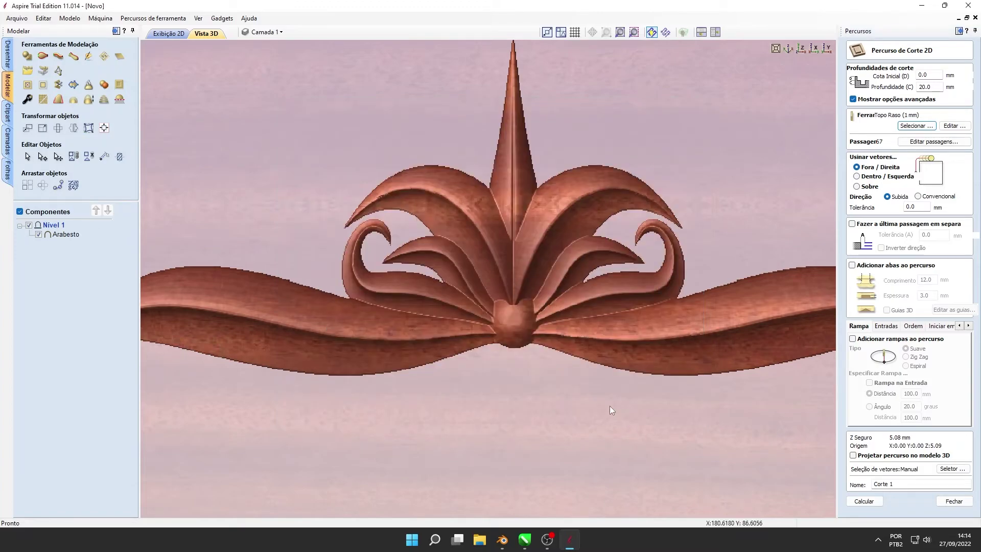
pyautogui.click(868, 503)
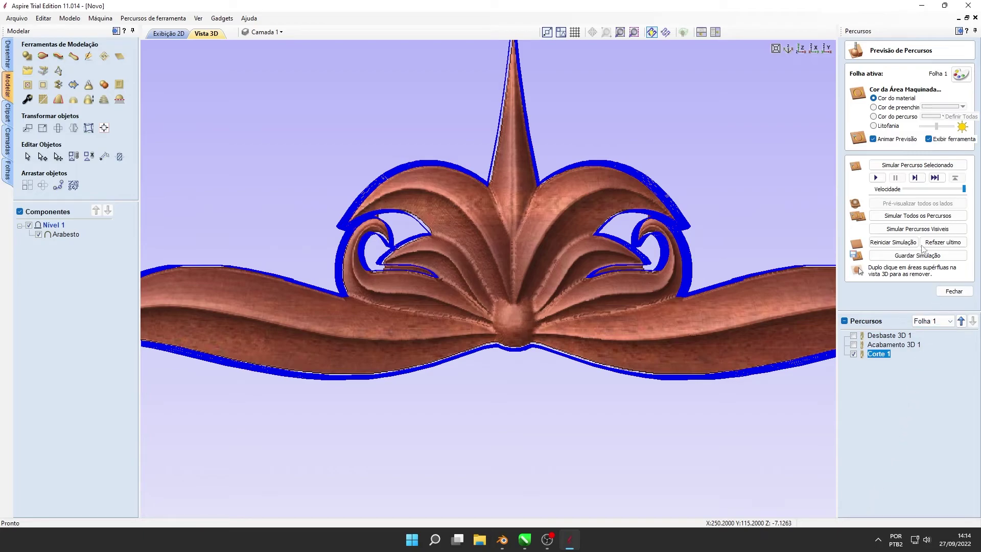
# Simulate the recalculated cut-out and remove the fragment in the left inner curl.
pyautogui.click(875, 177)
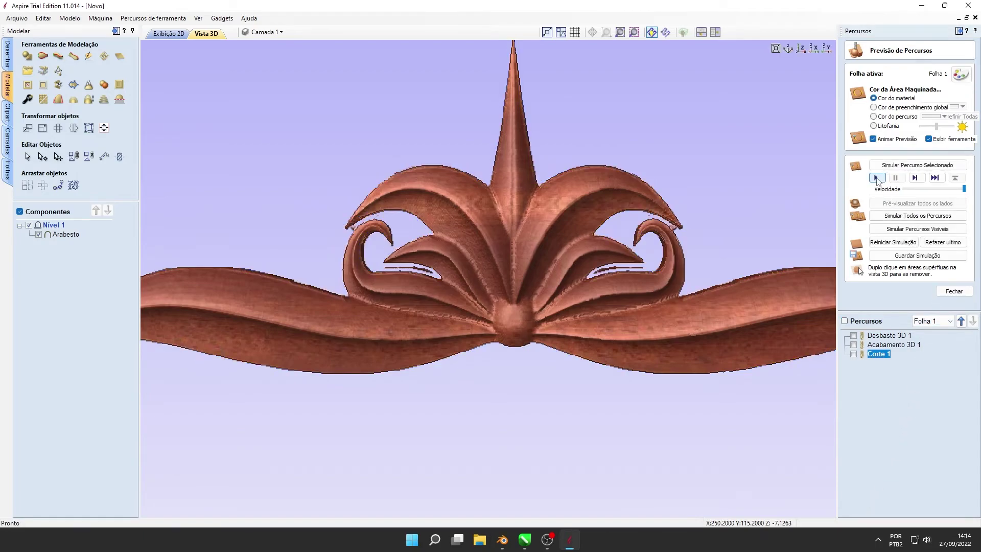
pyautogui.scroll(3, 633, 223)
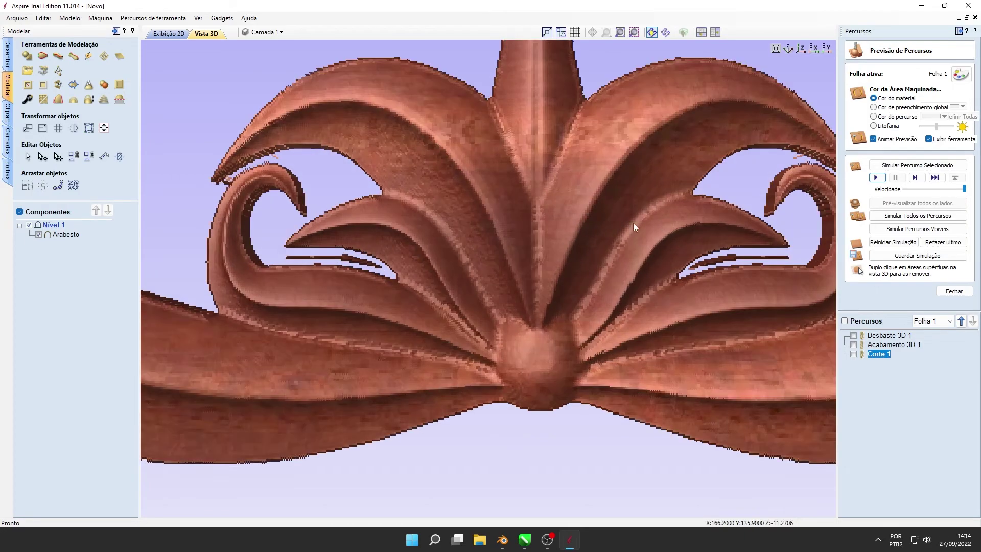
pyautogui.scroll(-2, 403, 235)
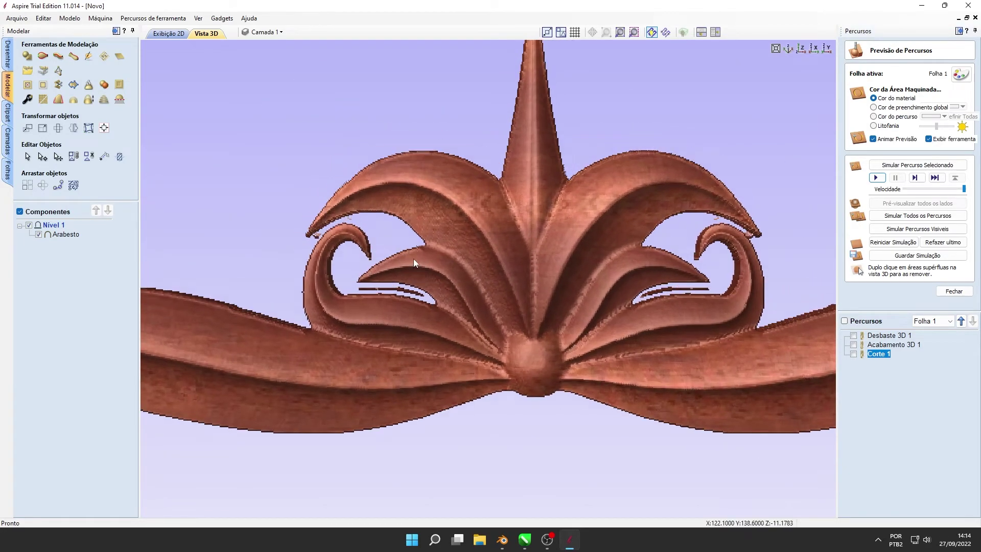
pyautogui.scroll(-2, 516, 307)
pyautogui.scroll(-1, 512, 301)
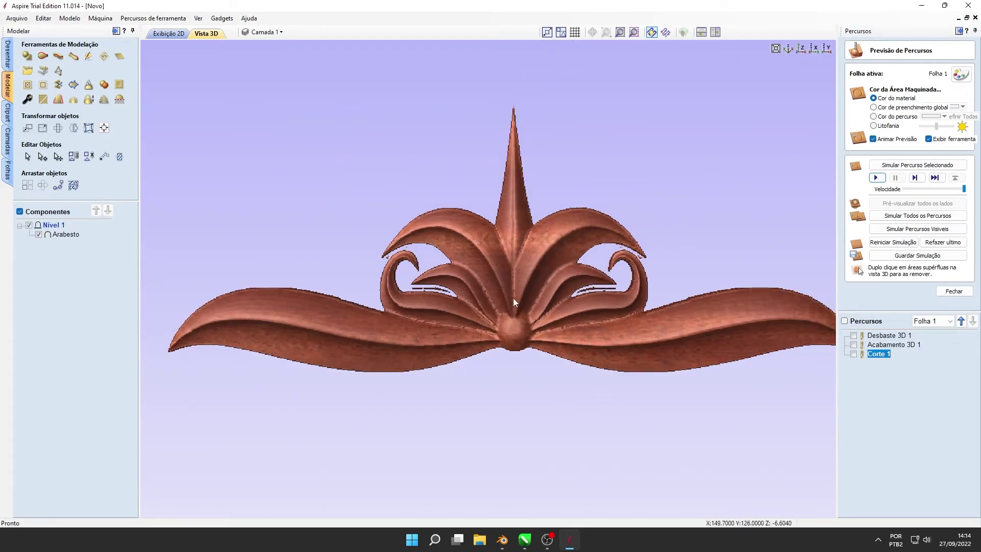
pyautogui.moveTo(481, 267)
pyautogui.mouseDown()
pyautogui.moveTo(495, 343)
pyautogui.moveTo(491, 246)
pyautogui.mouseUp()
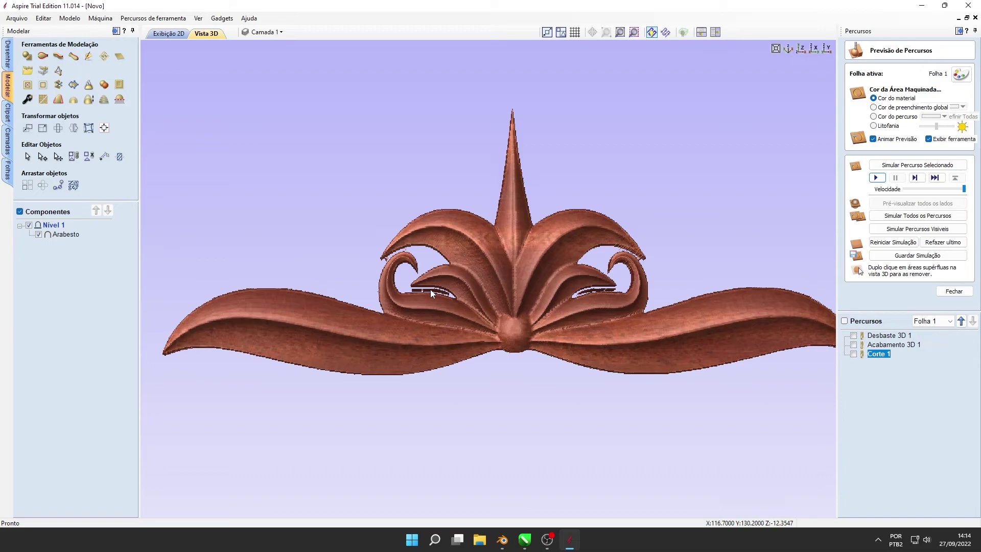
pyautogui.doubleClick(430, 289)
# Rotate the freed ornament to inspect its cut edges from several angles.
pyautogui.moveTo(619, 275)
pyautogui.mouseDown()
pyautogui.moveTo(614, 336)
pyautogui.moveTo(724, 293)
pyautogui.moveTo(634, 293)
pyautogui.moveTo(764, 271)
pyautogui.moveTo(808, 251)
pyautogui.moveTo(709, 257)
pyautogui.moveTo(749, 236)
pyautogui.moveTo(637, 278)
pyautogui.moveTo(725, 234)
pyautogui.moveTo(739, 173)
pyautogui.moveTo(730, 161)
pyautogui.moveTo(637, 257)
pyautogui.moveTo(492, 328)
pyautogui.moveTo(299, 357)
pyautogui.moveTo(320, 333)
pyautogui.moveTo(471, 292)
pyautogui.moveTo(397, 323)
pyautogui.moveTo(276, 344)
pyautogui.mouseUp()
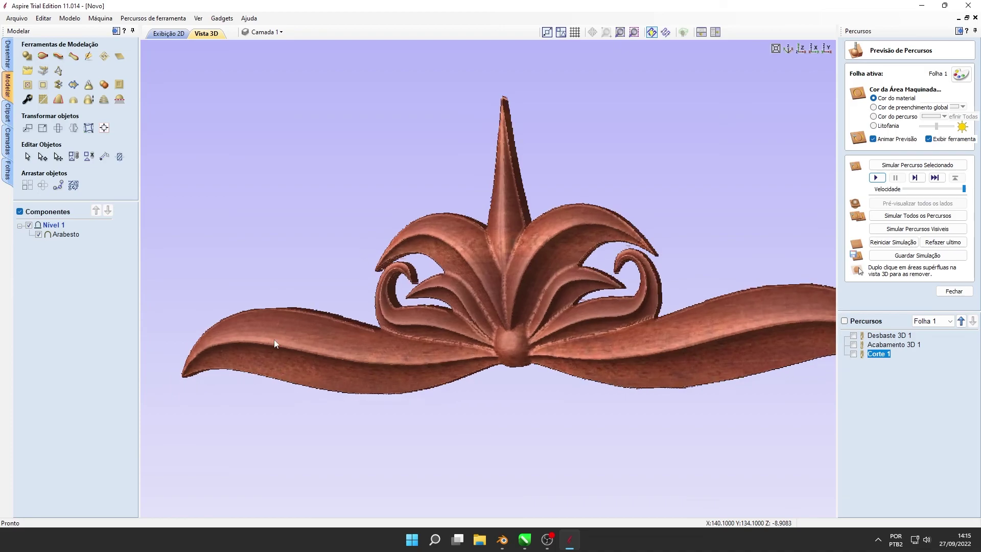
pyautogui.moveTo(519, 244)
pyautogui.mouseDown()
pyautogui.moveTo(403, 302)
pyautogui.moveTo(367, 345)
pyautogui.moveTo(369, 368)
pyautogui.mouseUp()
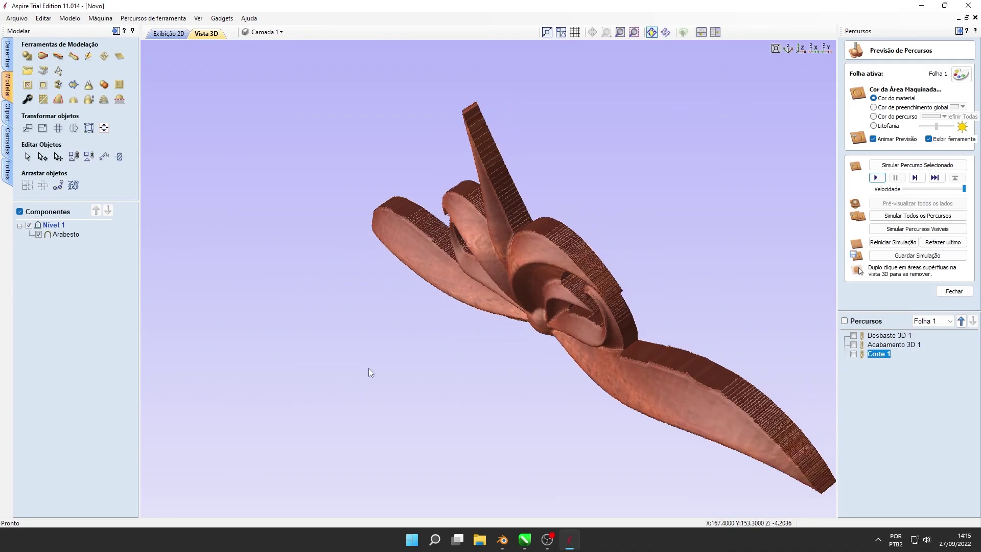
pyautogui.moveTo(405, 332)
pyautogui.mouseDown()
pyautogui.moveTo(504, 269)
pyautogui.moveTo(577, 204)
pyautogui.moveTo(638, 177)
pyautogui.mouseUp()
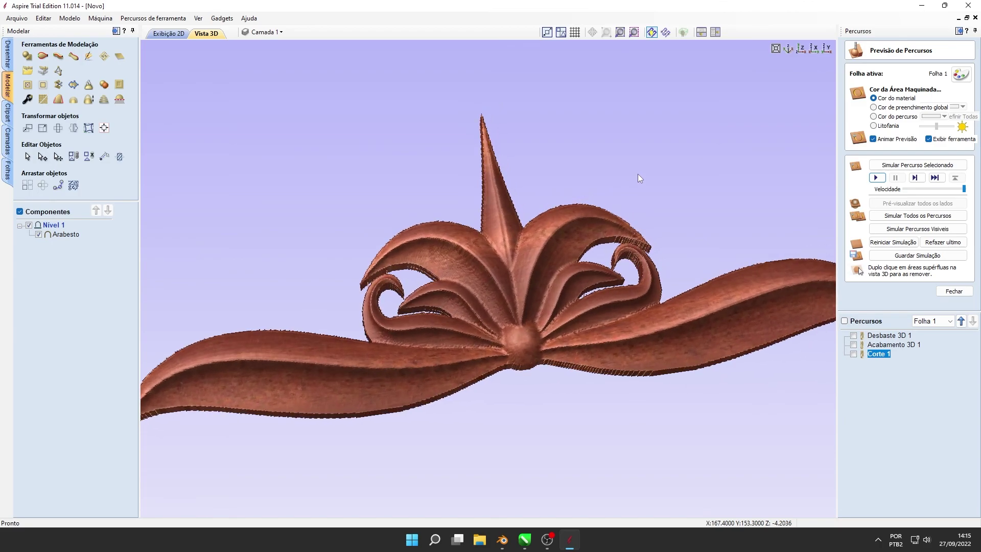